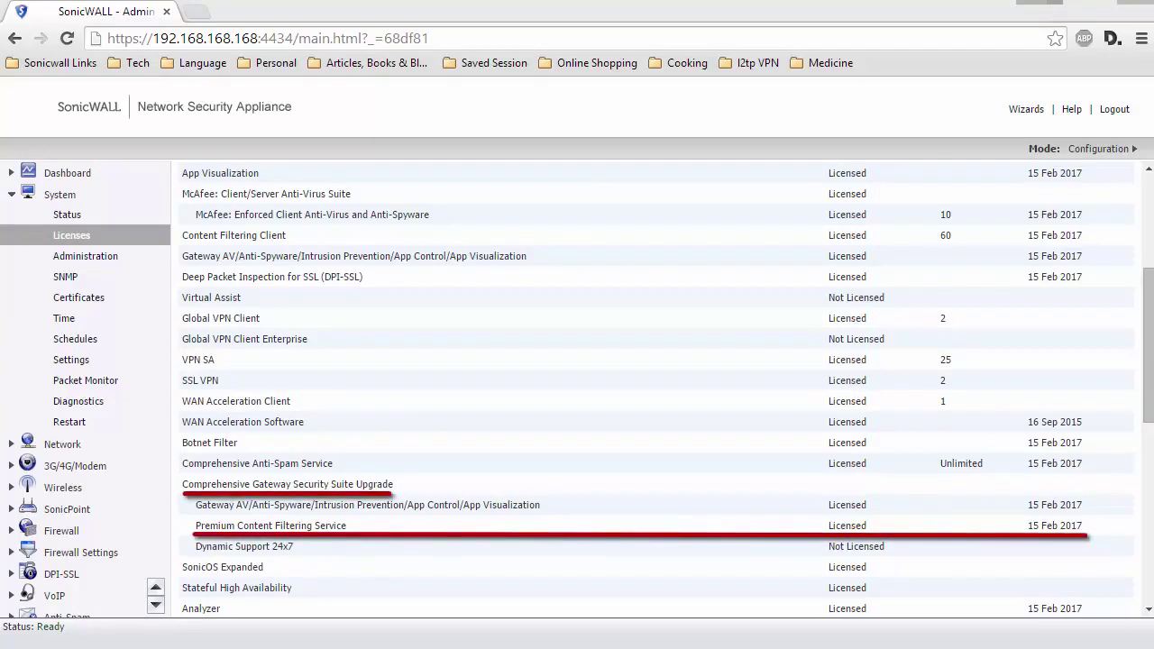
- Open the Content Filter Service configuration under Security Services and enable HTTPS Content Filtering and CFS Server Failover
{"action": "scroll", "coordinate": [278, 614], "scroll_direction": "down", "scroll_amount": 2}
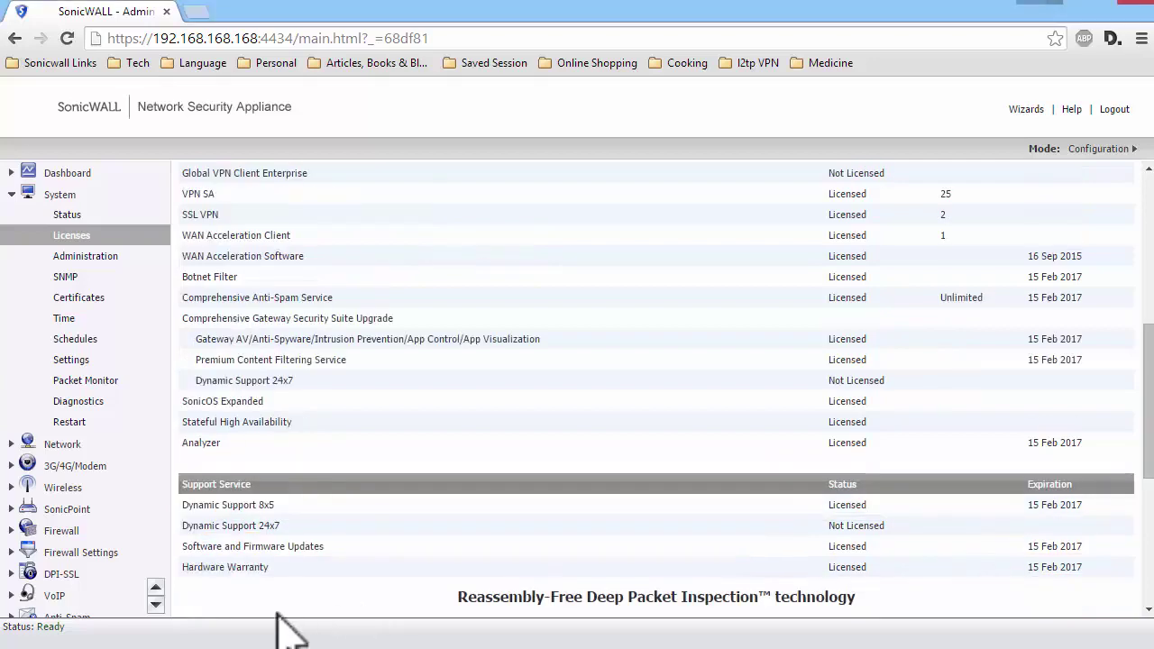
{"action": "scroll", "coordinate": [99, 541], "scroll_direction": "down", "scroll_amount": 3}
{"action": "left_click", "coordinate": [95, 515]}
{"action": "left_click", "coordinate": [80, 332]}
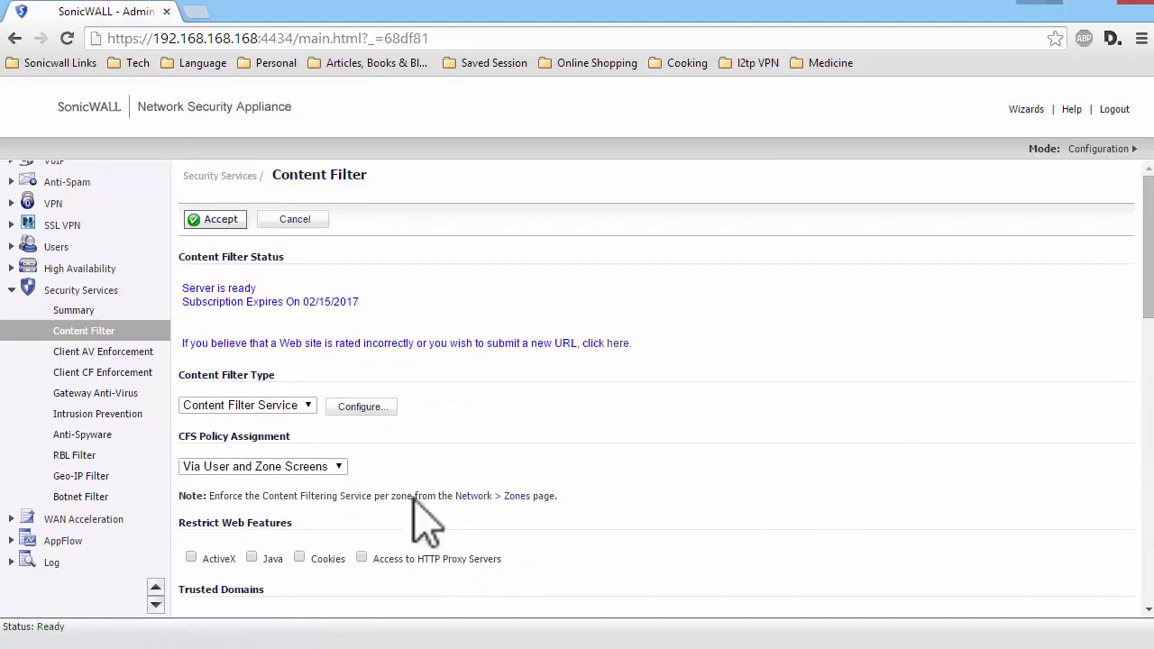
{"action": "left_click", "coordinate": [362, 406]}
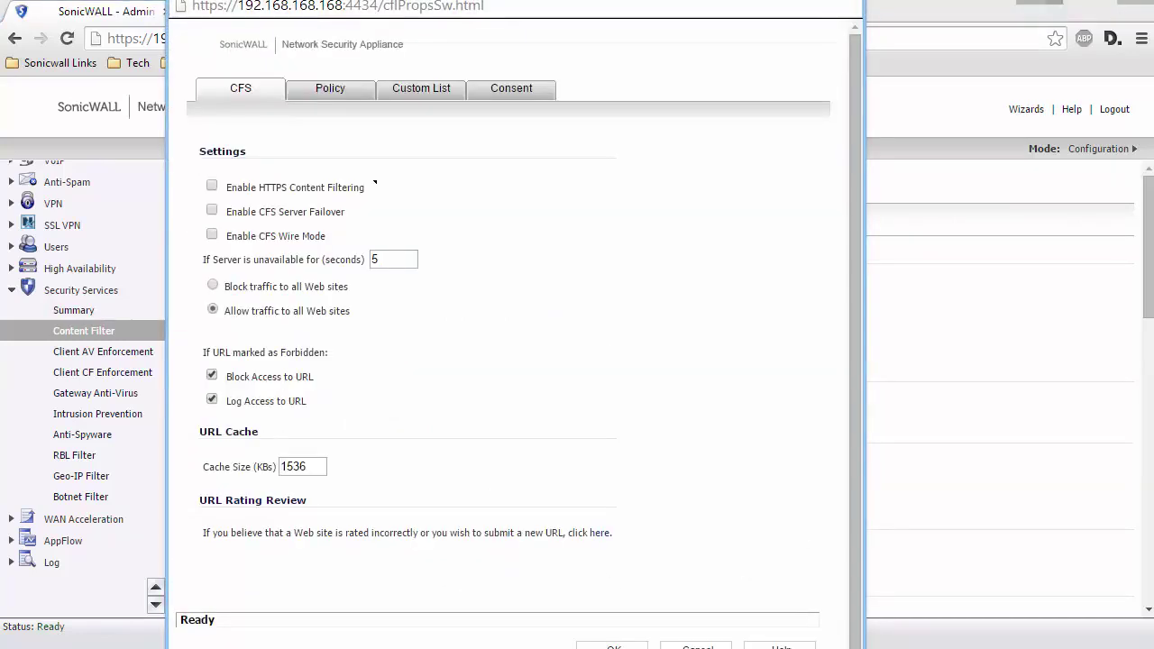
{"action": "left_click", "coordinate": [212, 185]}
{"action": "left_click", "coordinate": [212, 210]}
- Edit the Default CFS policy and add E-Mail and Social Networking to its forbidden categories
{"action": "left_click", "coordinate": [332, 94]}
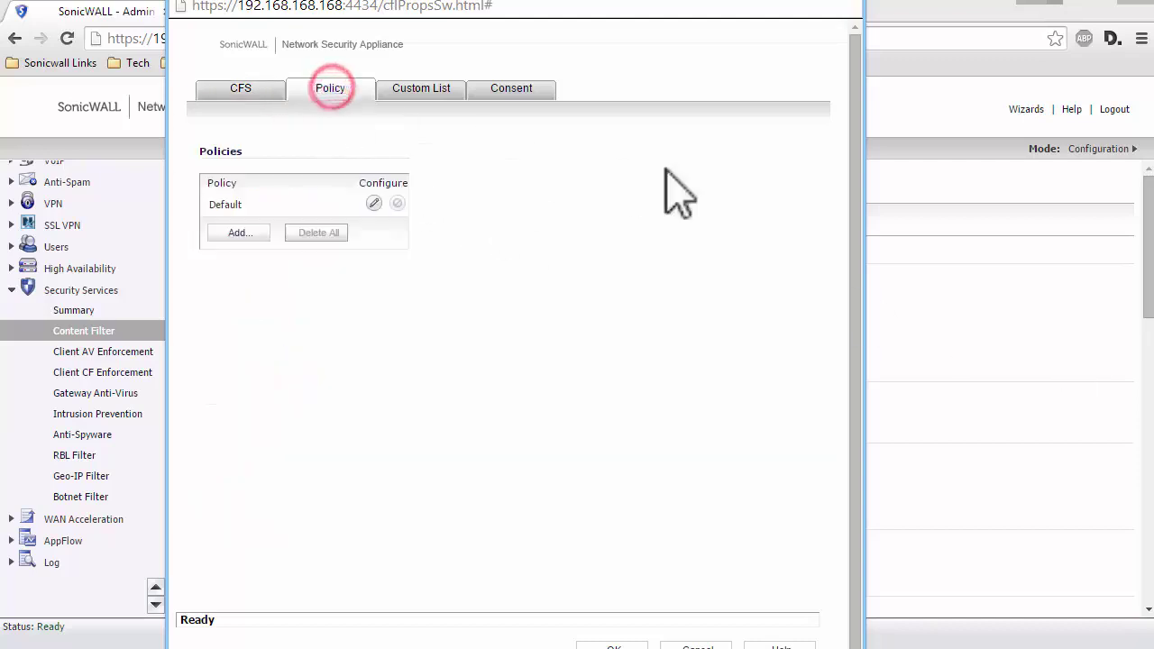
{"action": "left_click", "coordinate": [373, 203]}
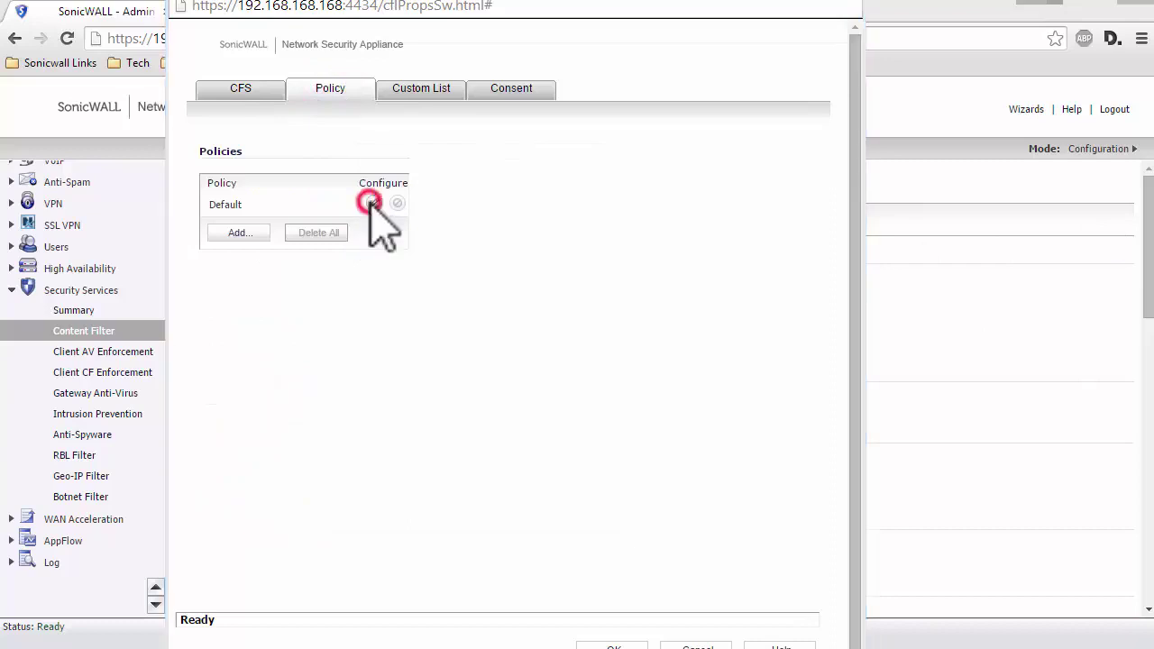
{"action": "left_click_drag", "start_coordinate": [396, 3], "coordinate": [386, 9]}
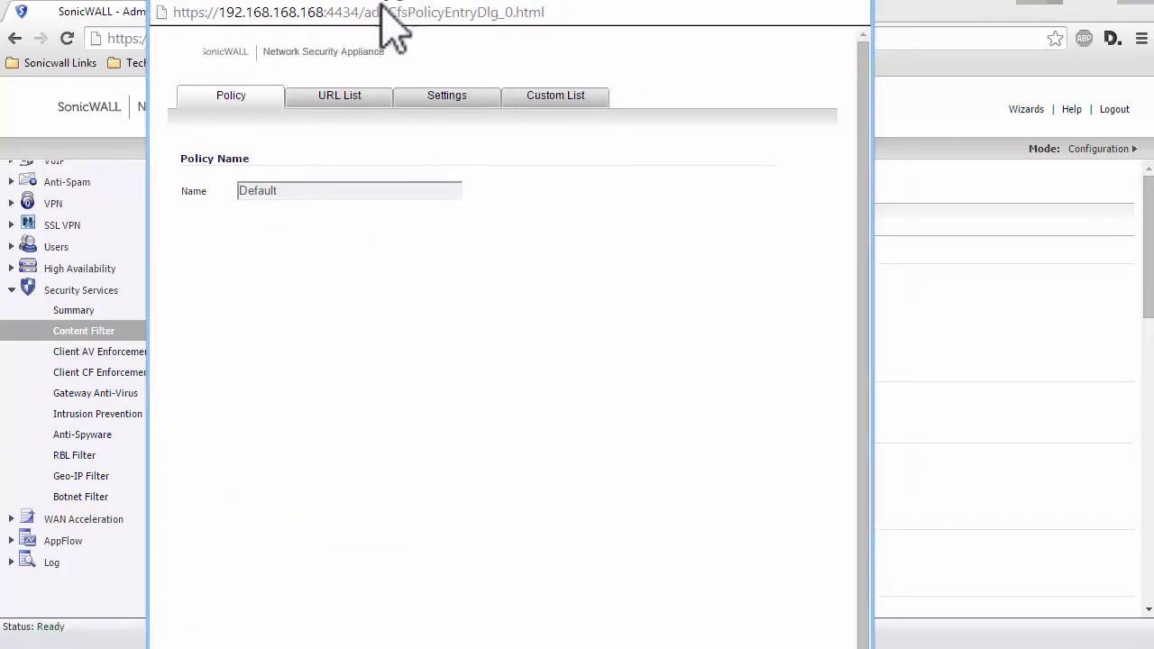
{"action": "left_click", "coordinate": [339, 95]}
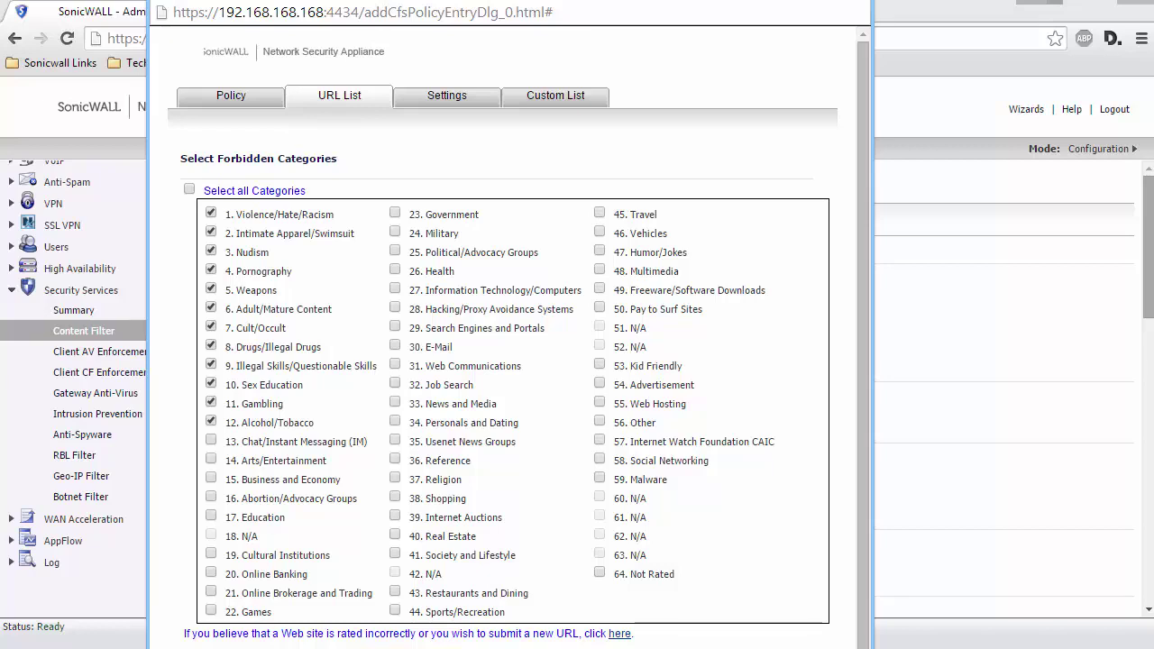
{"action": "left_click", "coordinate": [394, 345]}
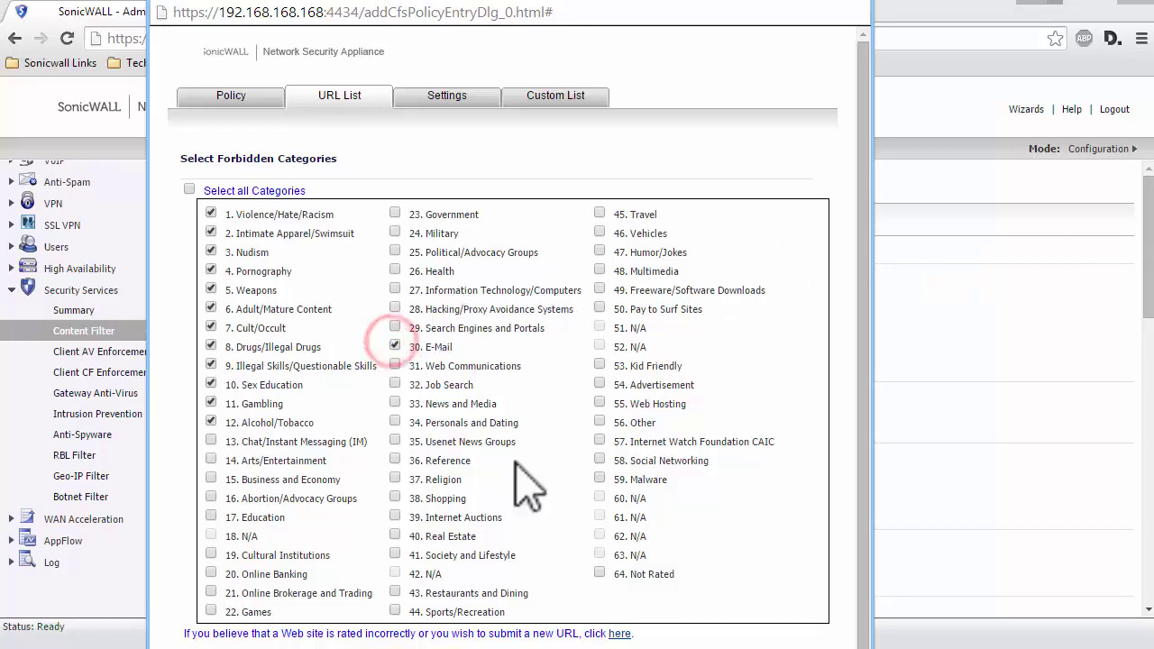
{"action": "left_click", "coordinate": [600, 458]}
- Set the Default policy's sources of allowed domains, forbidden domains and keywords to Global, and save the policy
{"action": "left_click", "coordinate": [447, 95]}
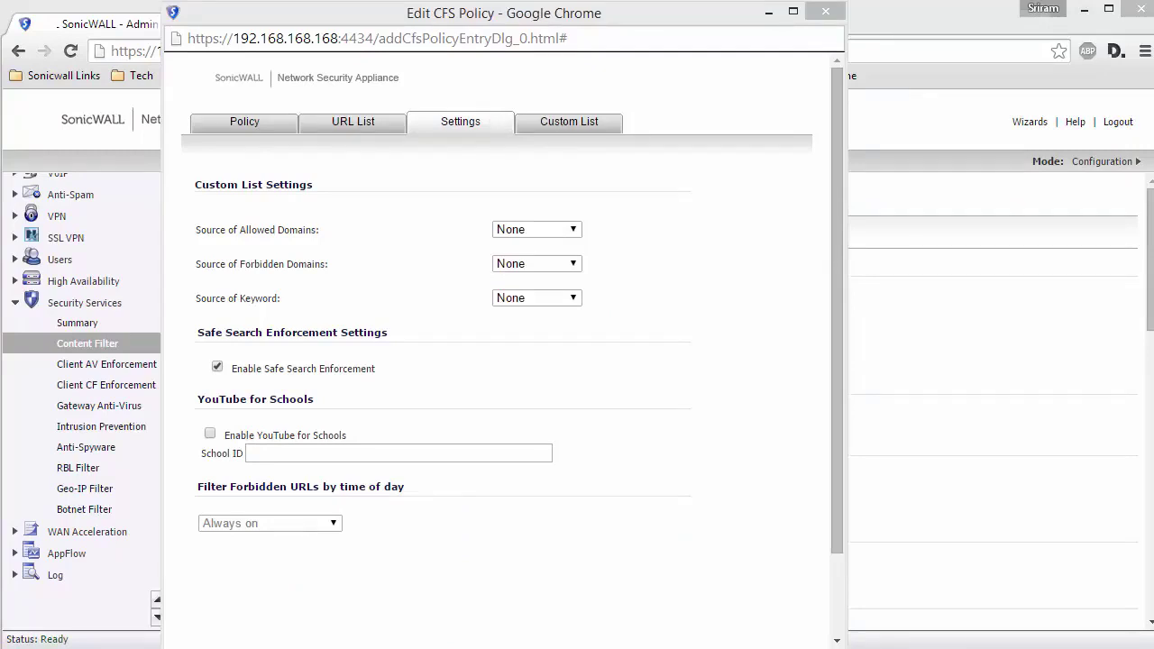
{"action": "left_click", "coordinate": [511, 229]}
{"action": "left_click", "coordinate": [506, 259]}
{"action": "left_click", "coordinate": [509, 264]}
{"action": "left_click", "coordinate": [507, 291]}
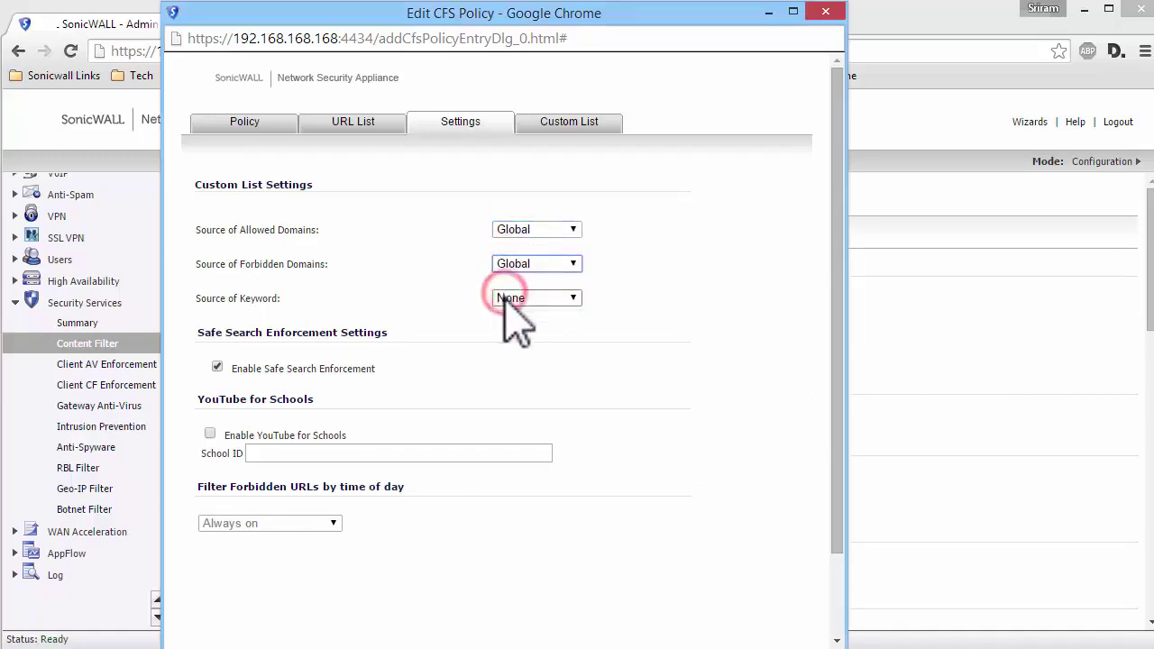
{"action": "left_click", "coordinate": [510, 298]}
{"action": "left_click", "coordinate": [507, 323]}
{"action": "scroll", "coordinate": [658, 621], "scroll_direction": "down", "scroll_amount": 1}
{"action": "left_click", "coordinate": [667, 630]}
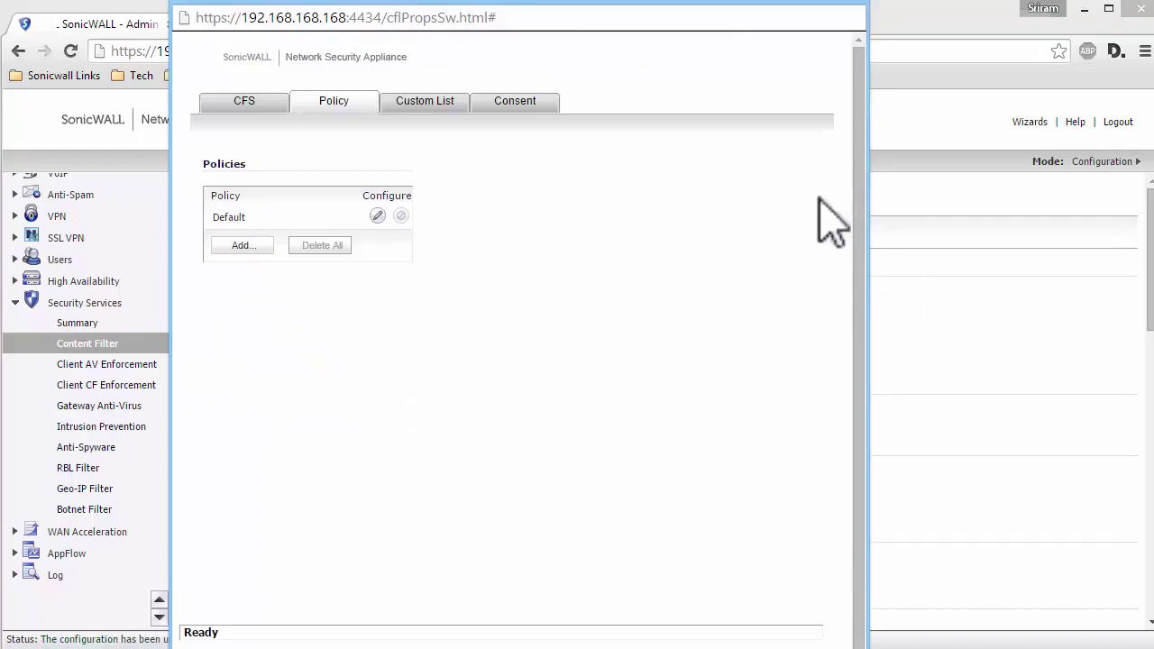
- Add twitter.com and mail.yahoo.com to the allowed domains of the global custom list
{"action": "left_click", "coordinate": [418, 103]}
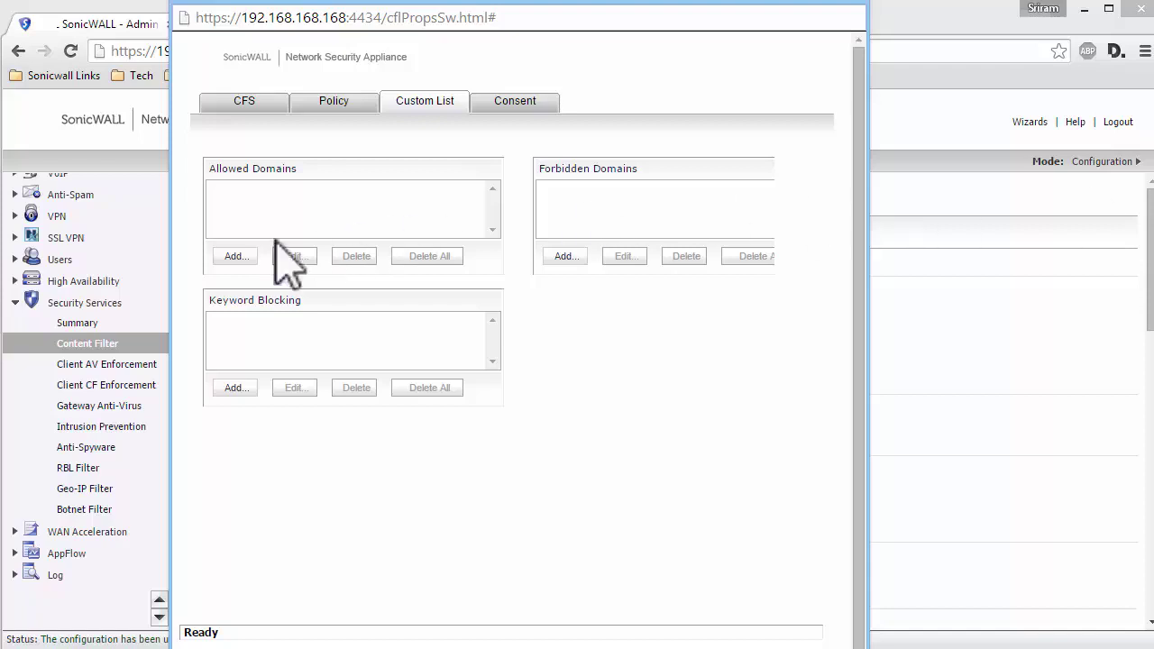
{"action": "left_click", "coordinate": [227, 257]}
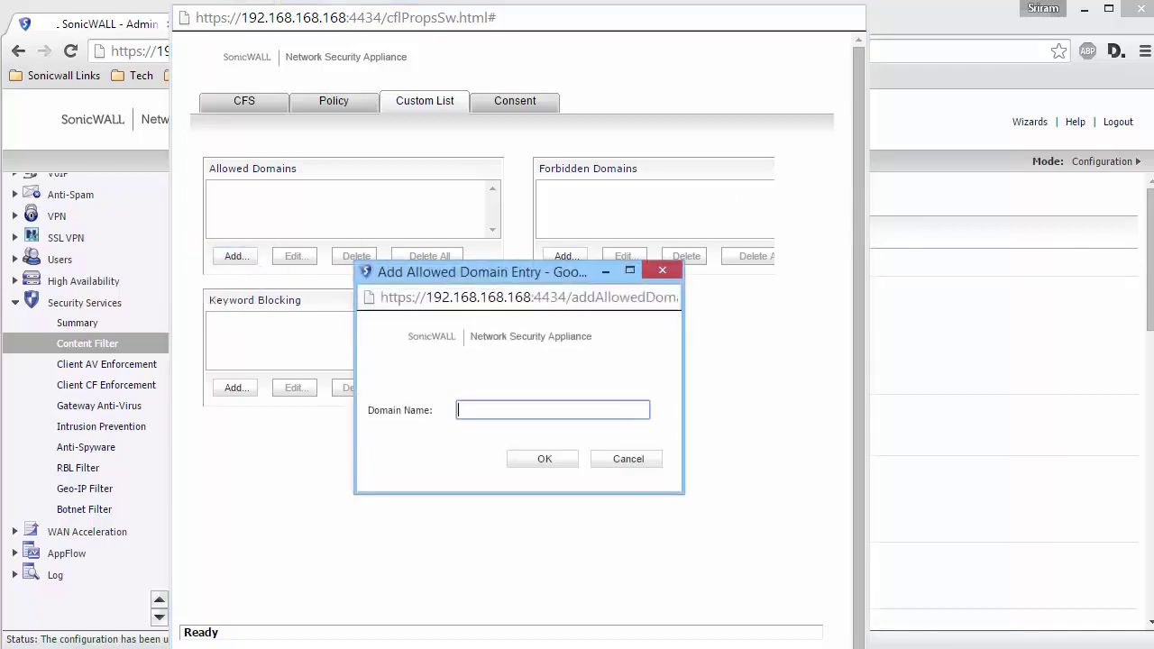
{"action": "type", "text": "twitter.com"}
{"action": "left_click", "coordinate": [544, 459]}
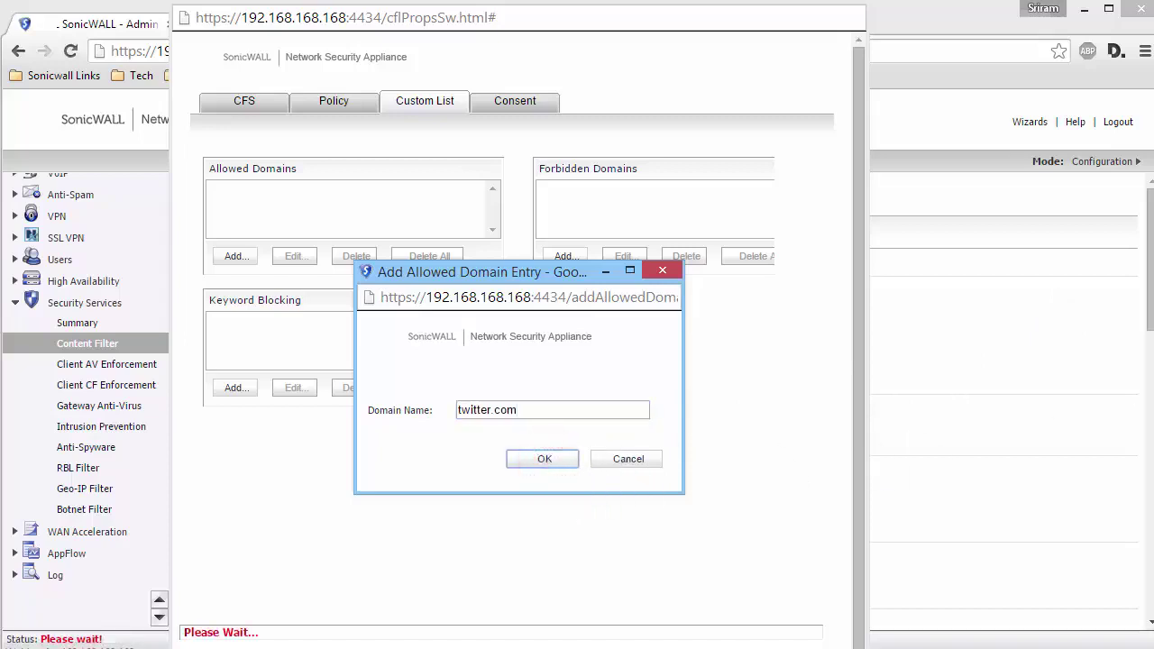
{"action": "left_click", "coordinate": [227, 256]}
{"action": "type", "text": "ma"}
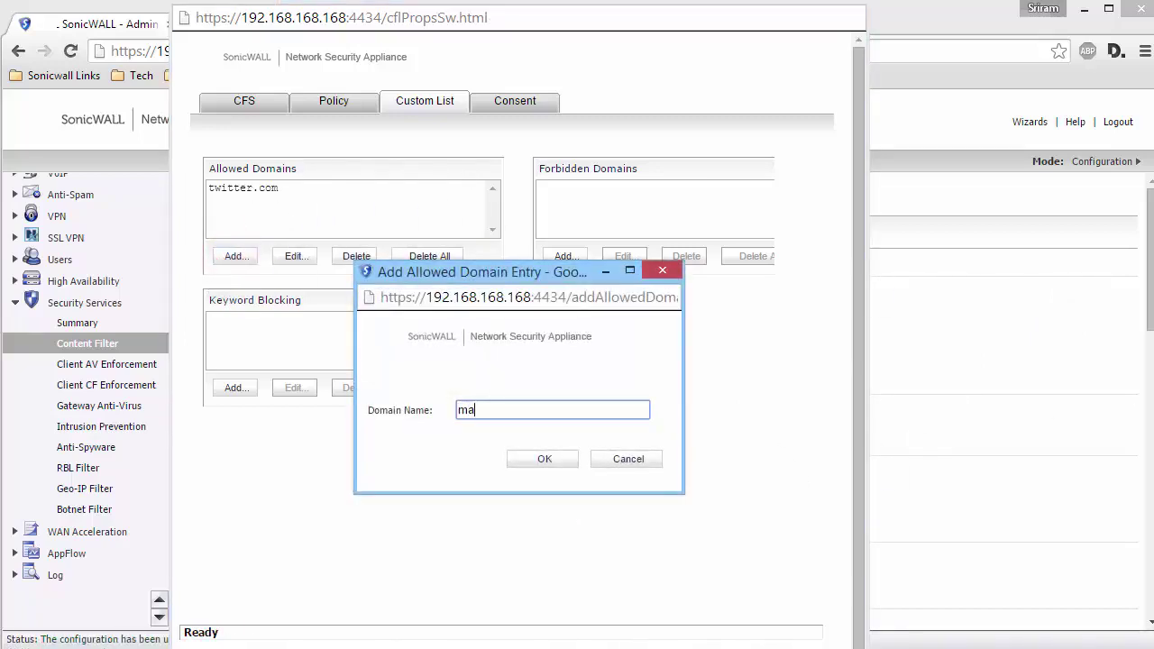
{"action": "type", "text": "il.yahoo.com"}
{"action": "left_click", "coordinate": [544, 459]}
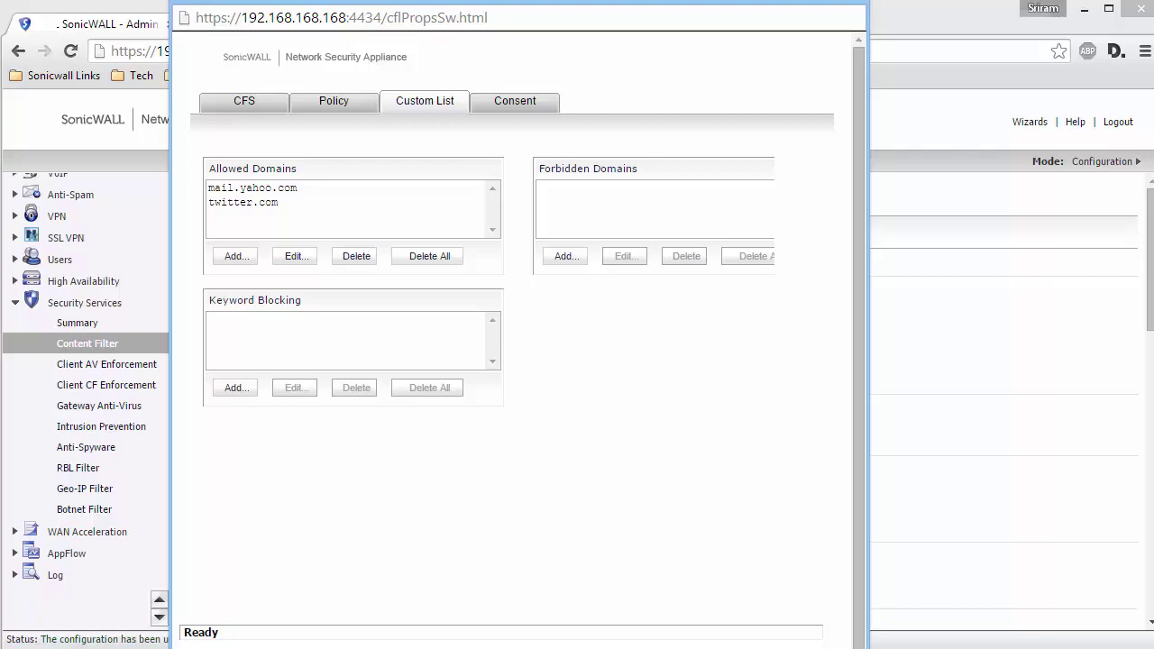
- Add bing.com to the forbidden domains of the custom list and save the content filter configuration
{"action": "left_click", "coordinate": [566, 256]}
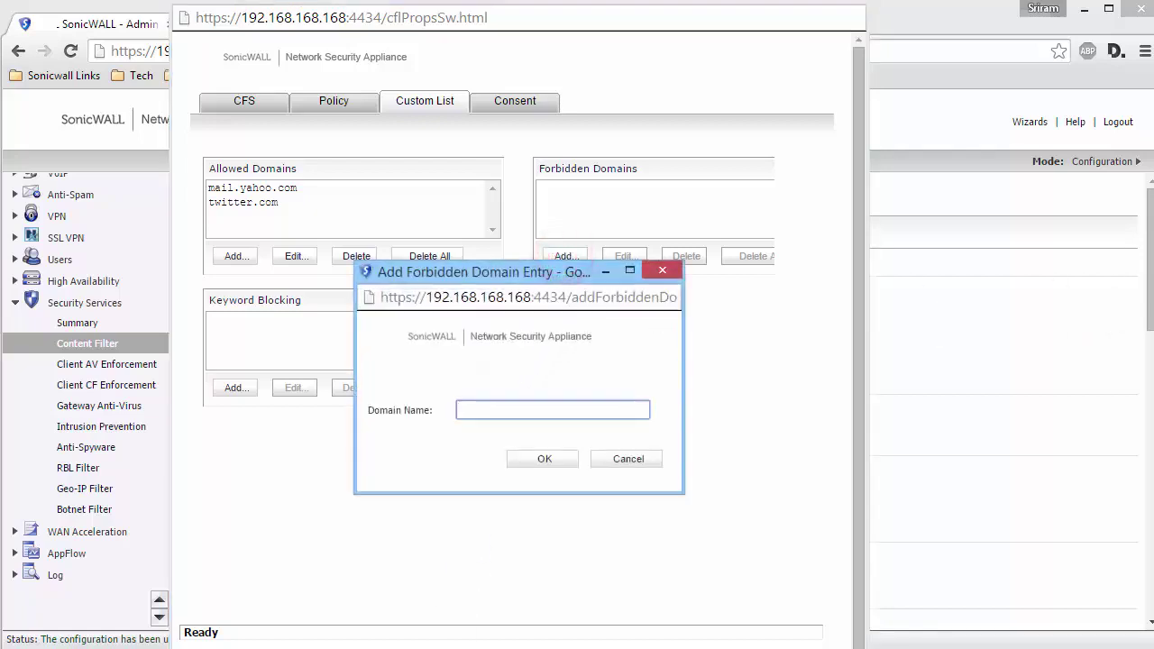
{"action": "type", "text": "bing.com"}
{"action": "key", "text": "Tab"}
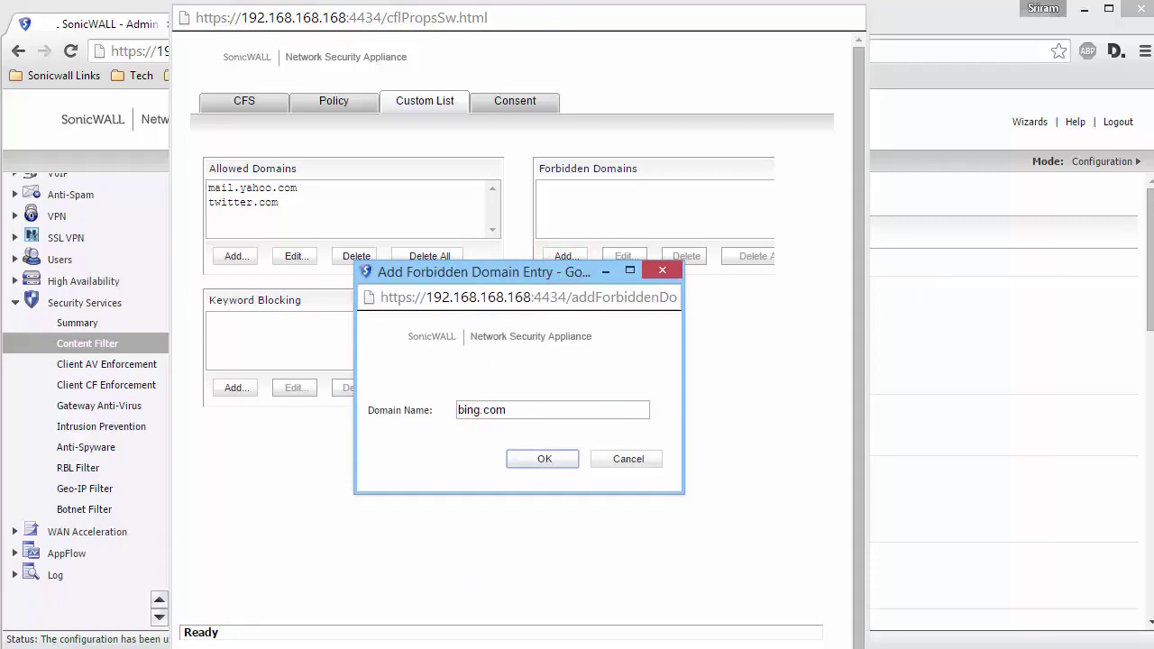
{"action": "key", "text": "Return"}
{"action": "key", "text": "Return"}
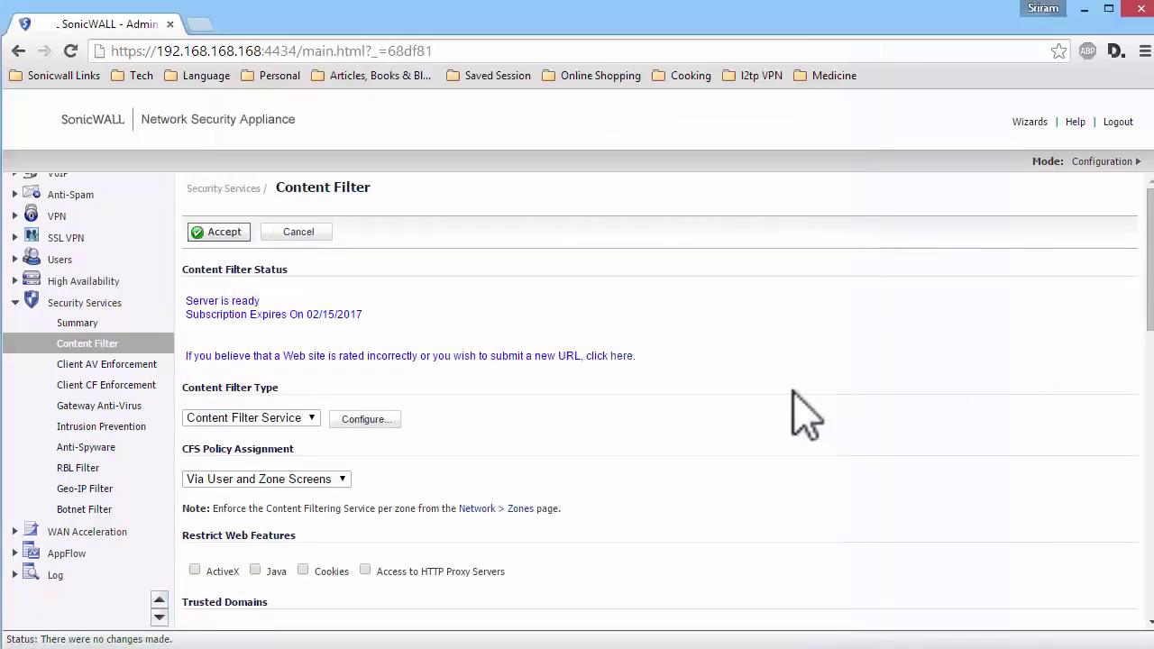
- Enable the CFS Exclusion List and set it to exclude from CFS only
{"action": "scroll", "coordinate": [771, 406], "scroll_direction": "down", "scroll_amount": 5}
{"action": "scroll", "coordinate": [770, 405], "scroll_direction": "down", "scroll_amount": 1}
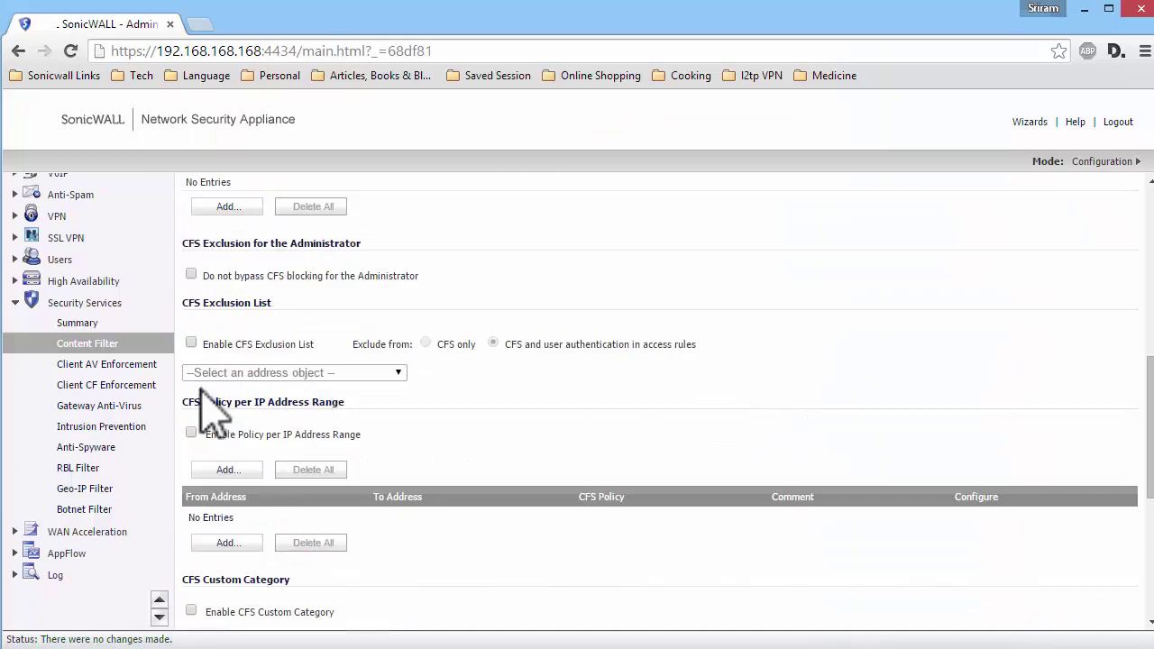
{"action": "left_click", "coordinate": [191, 343]}
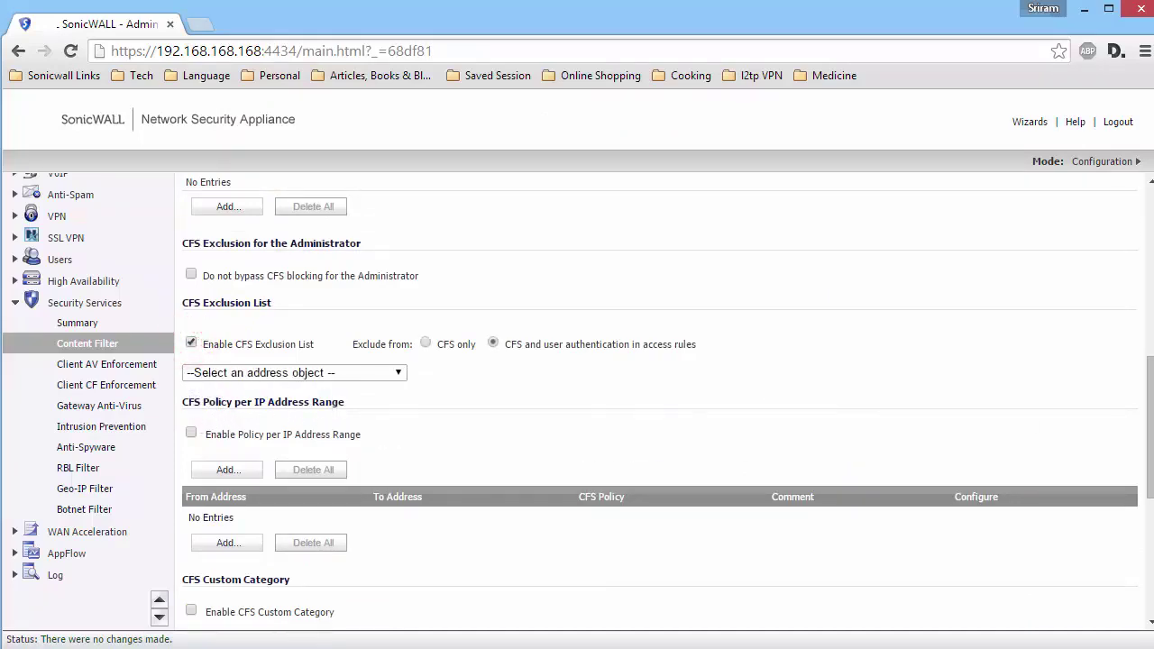
{"action": "left_click", "coordinate": [426, 344]}
- Create a LAN host address object named Server with IP 192.168.168.204 for the exclusion list, and apply the Content Filter settings
{"action": "left_click", "coordinate": [368, 373]}
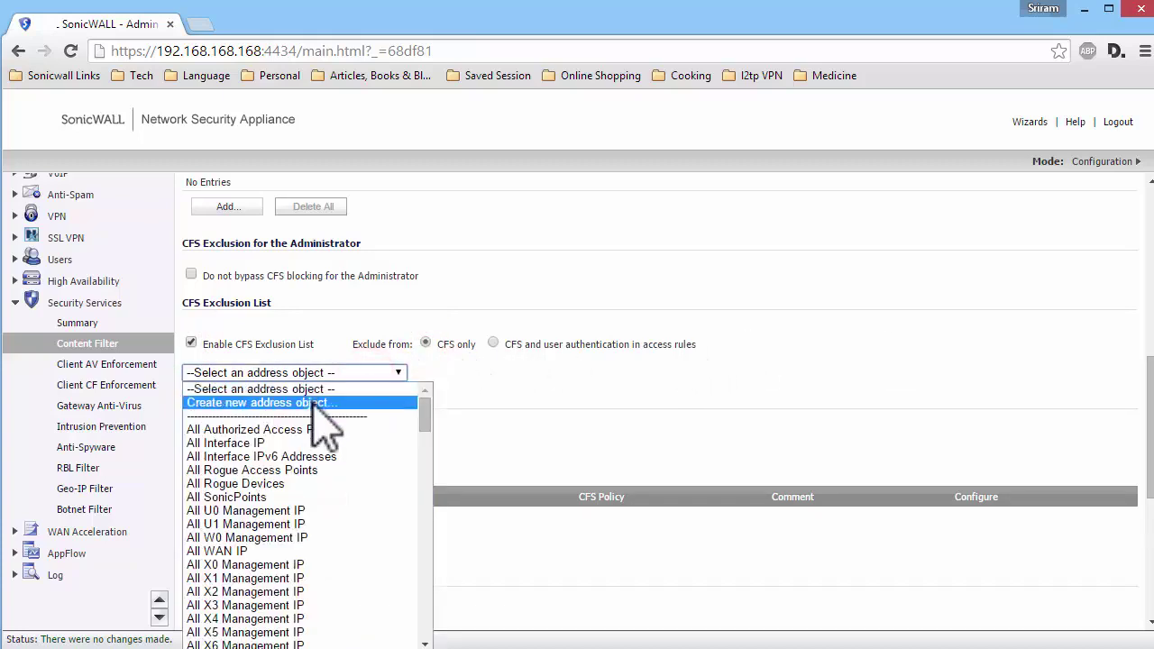
{"action": "left_click", "coordinate": [342, 405]}
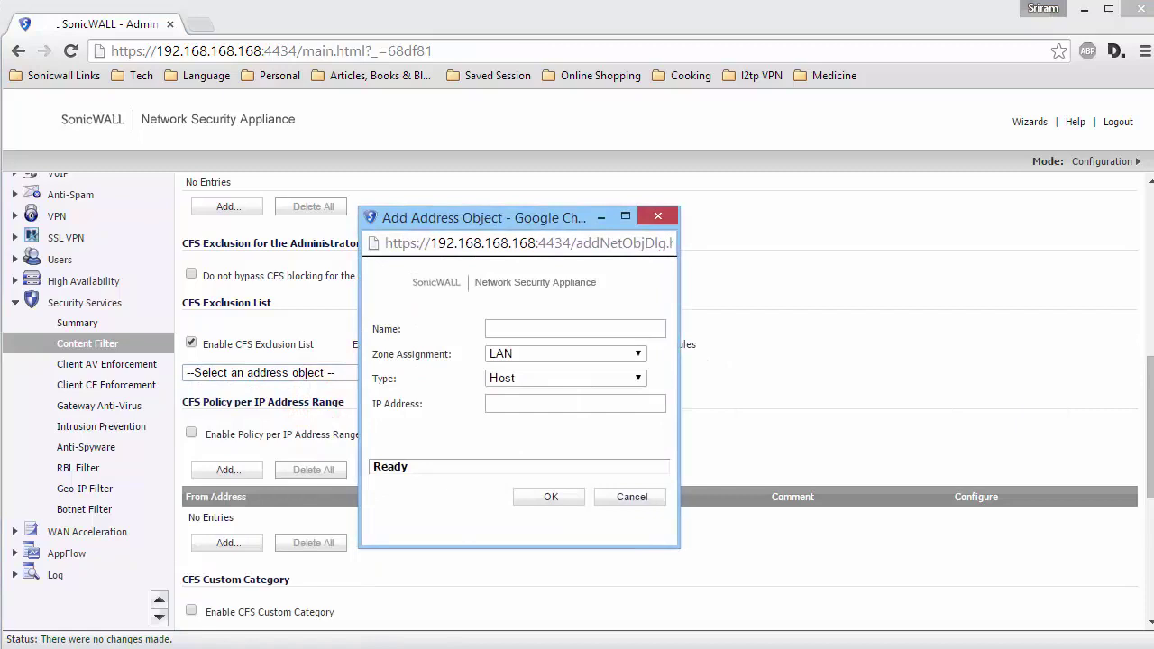
{"action": "left_click", "coordinate": [555, 325]}
{"action": "type", "text": "S"}
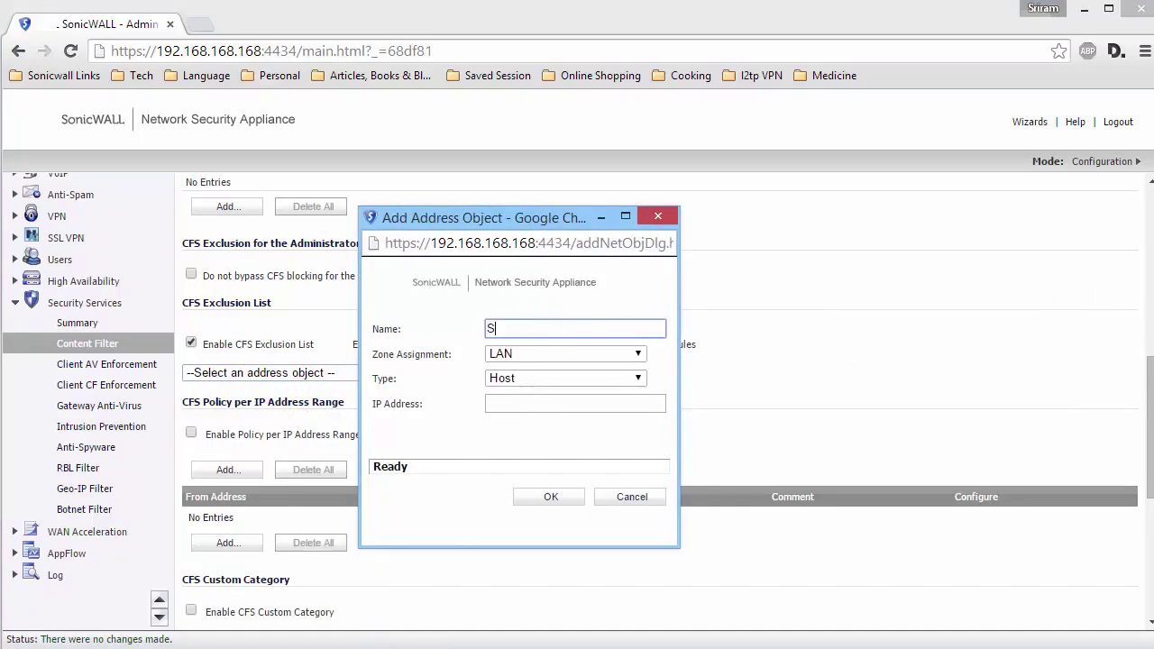
{"action": "type", "text": "erver"}
{"action": "key", "text": "Tab"}
{"action": "key", "text": "Tab"}
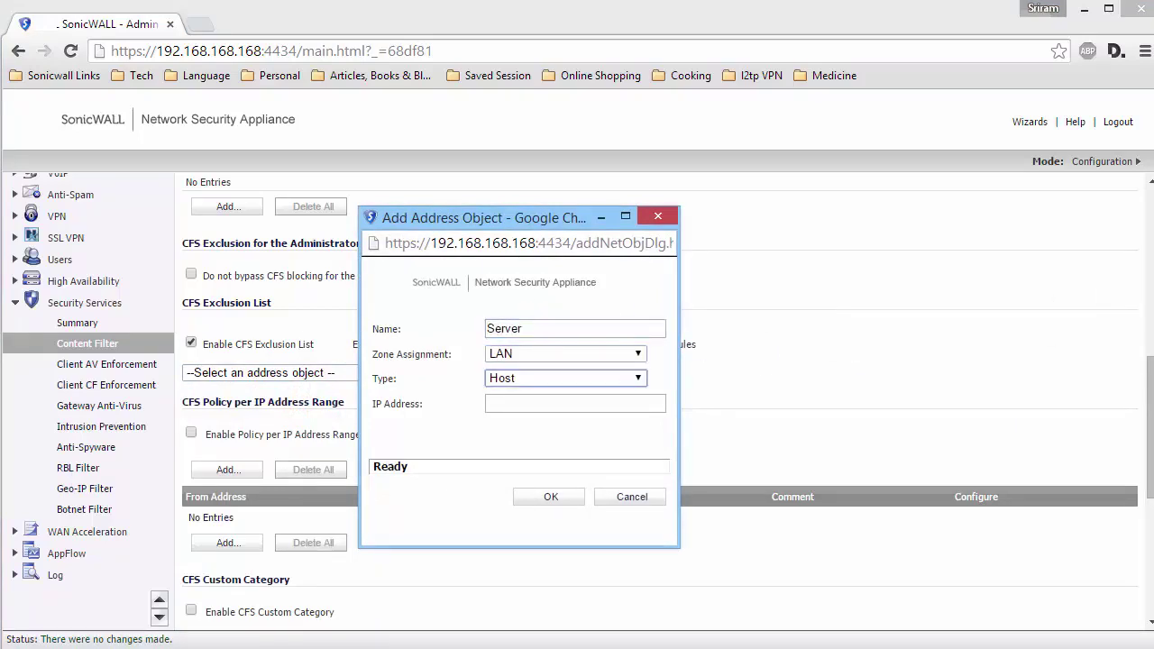
{"action": "key", "text": "Tab"}
{"action": "type", "text": "192.168.16"}
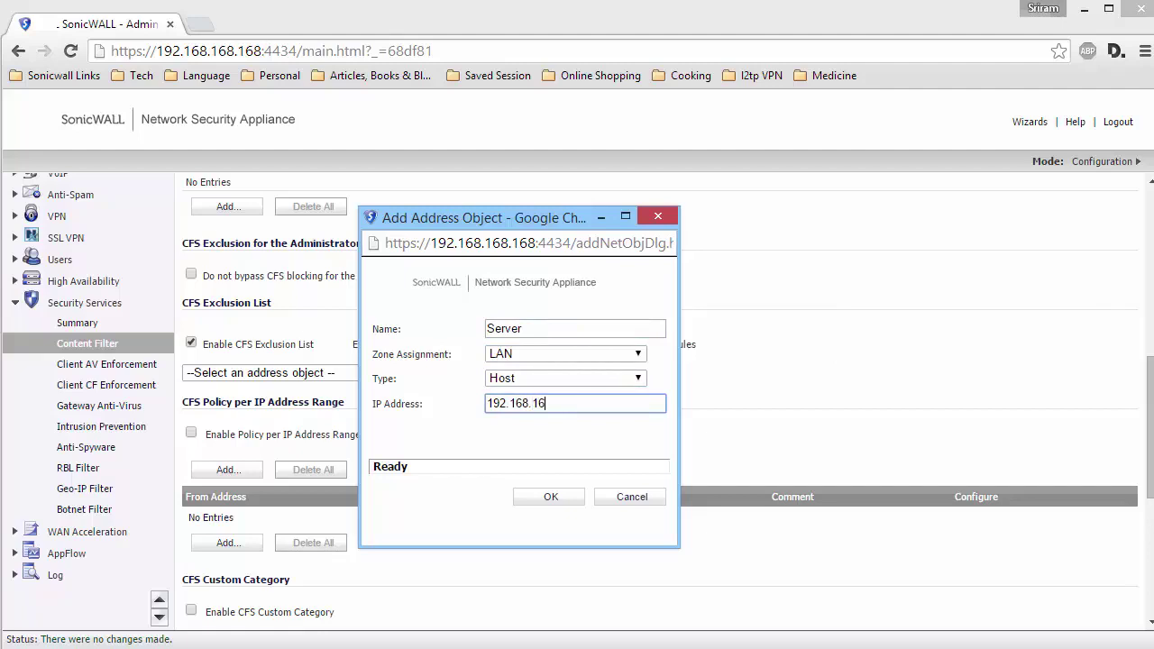
{"action": "type", "text": "8.204"}
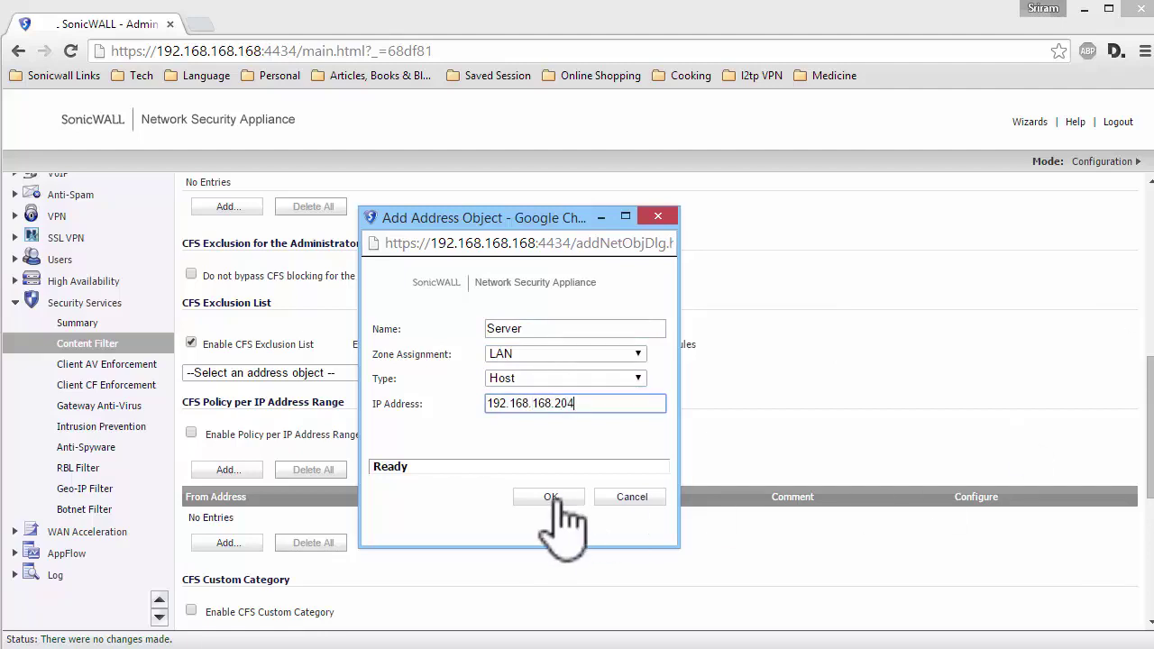
{"action": "left_click", "coordinate": [551, 497]}
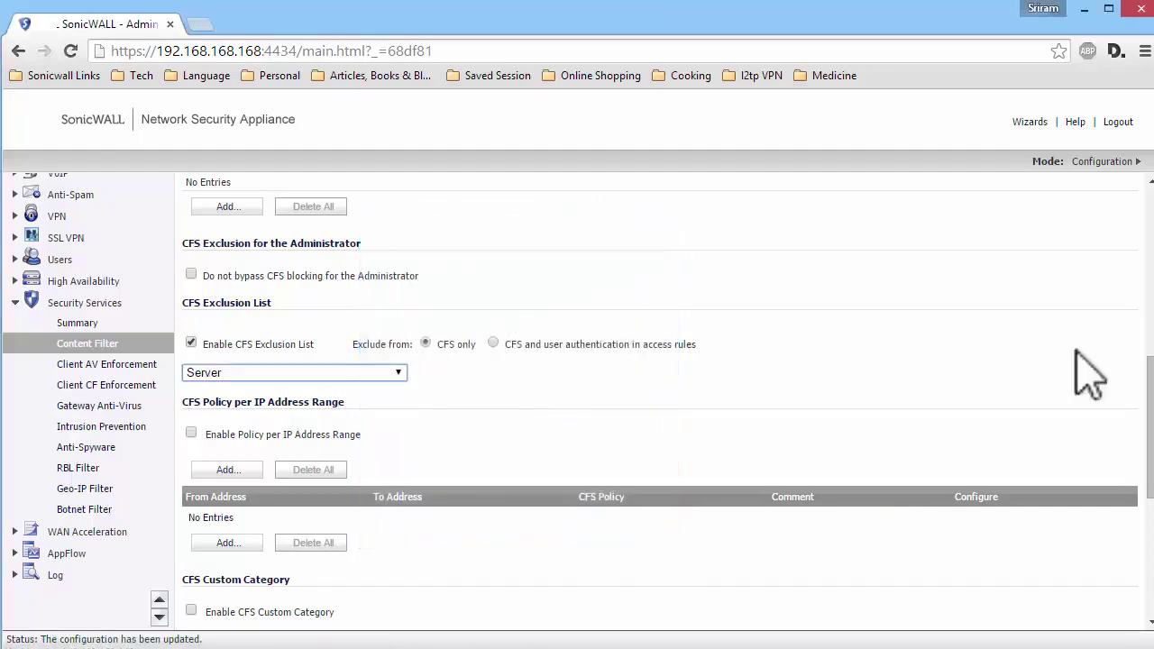
{"action": "scroll", "coordinate": [685, 482], "scroll_direction": "up", "scroll_amount": 10}
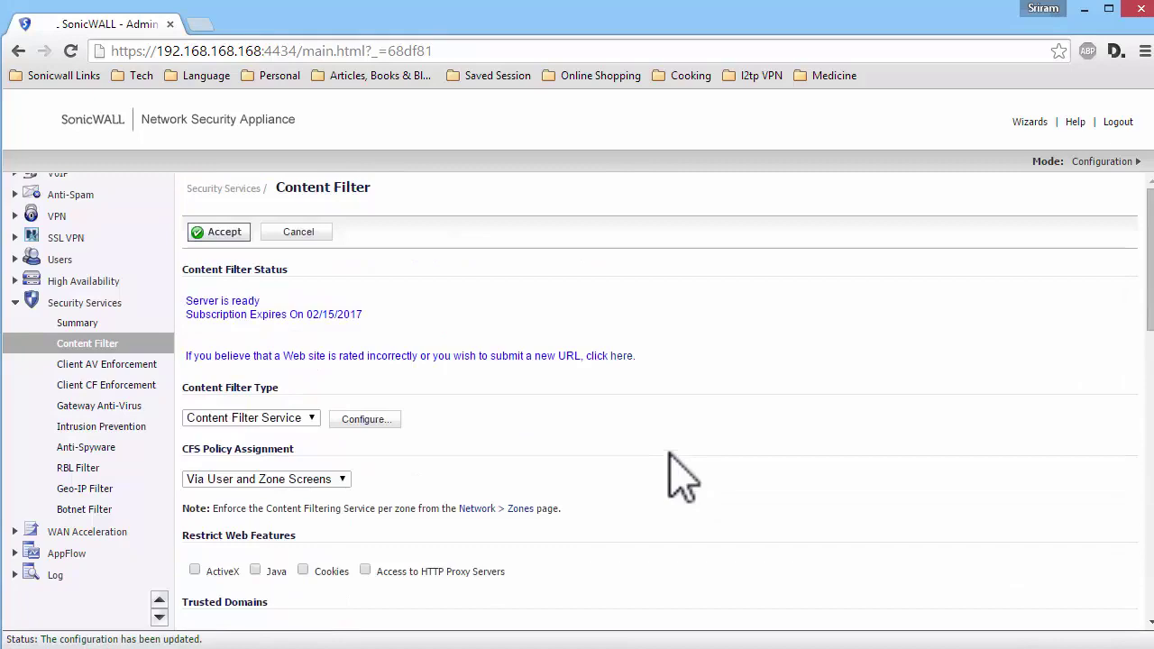
{"action": "left_click", "coordinate": [224, 231]}
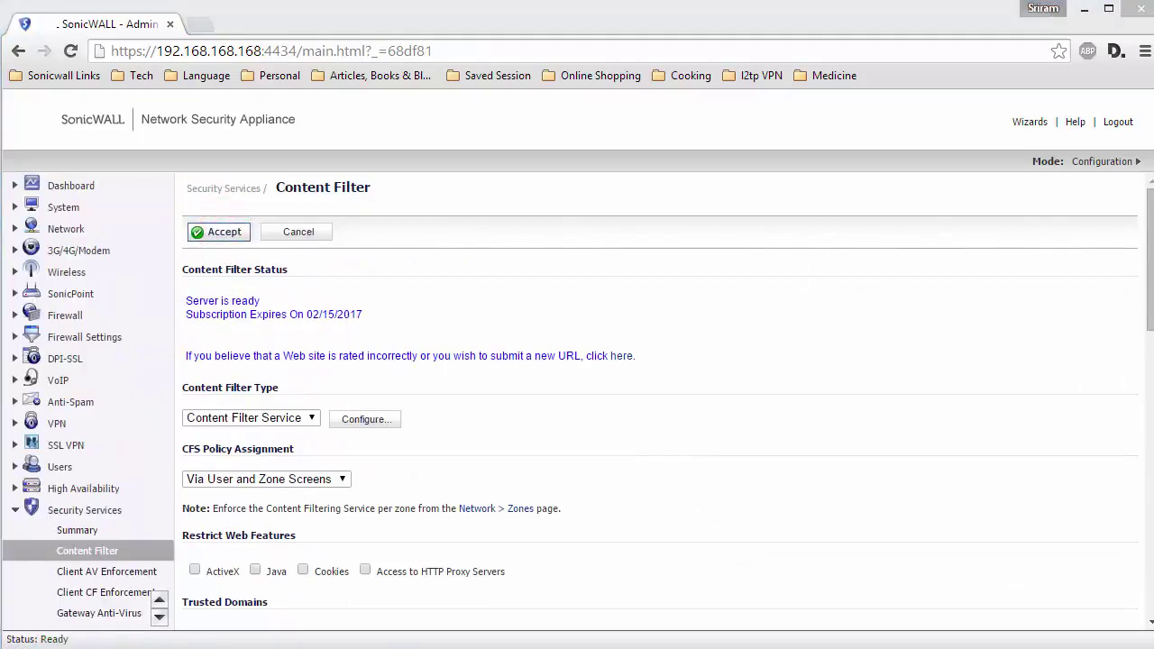
- Enforce the Content Filtering Service on the LAN network zone and save the zone
{"action": "left_click", "coordinate": [66, 230]}
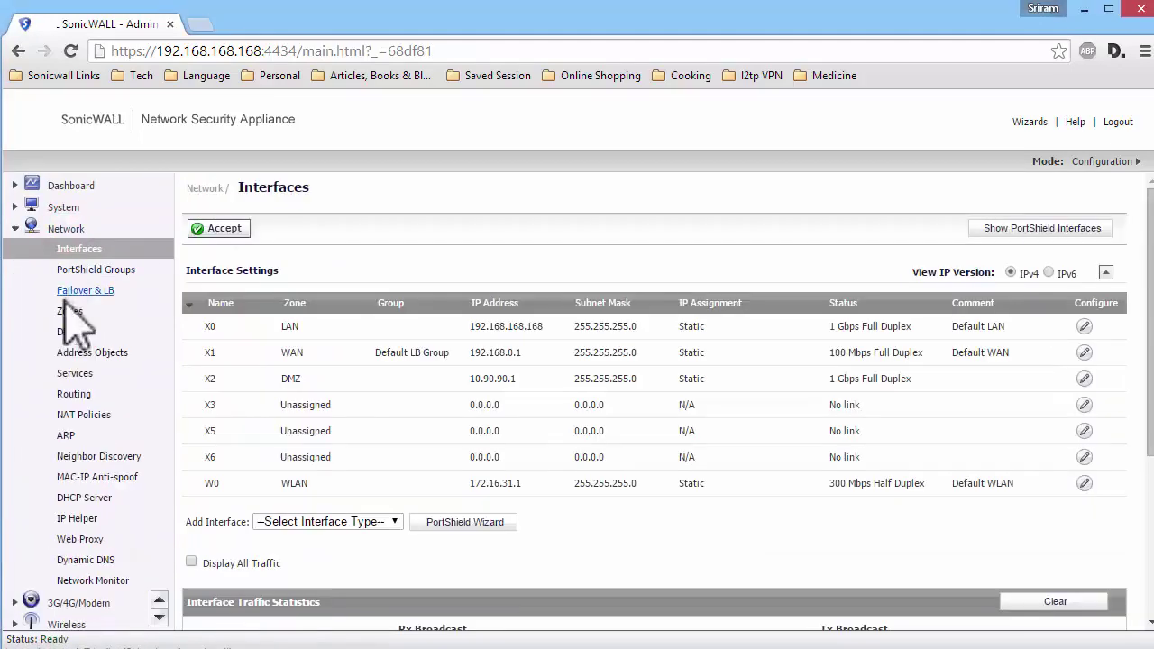
{"action": "left_click", "coordinate": [67, 311]}
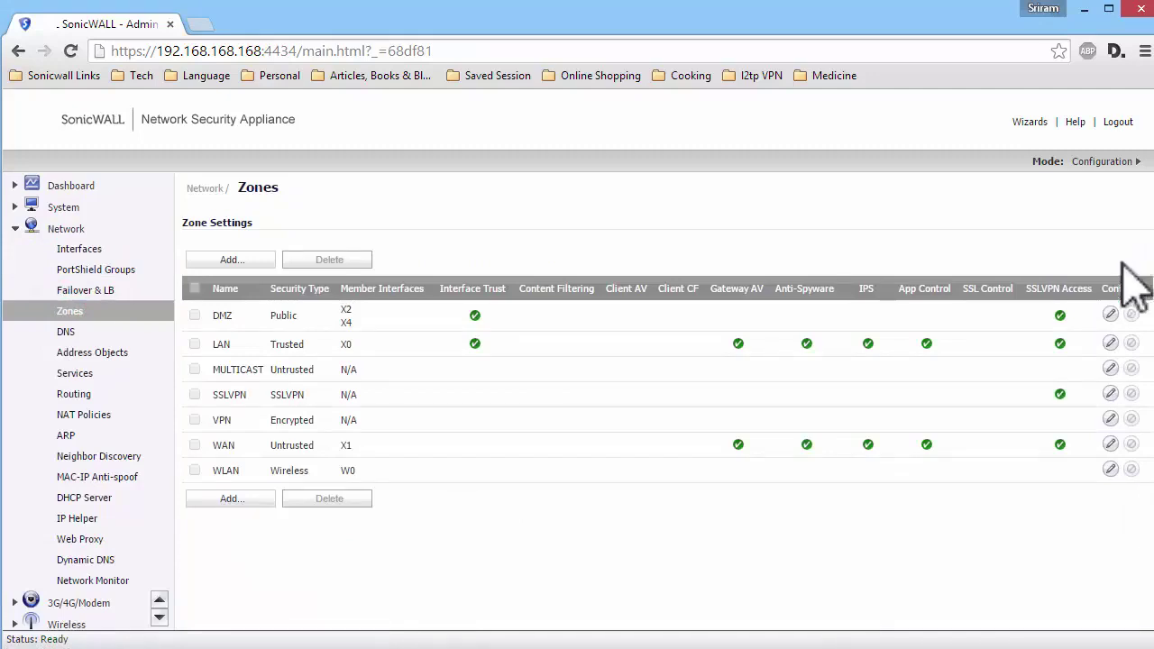
{"action": "left_click", "coordinate": [1110, 343]}
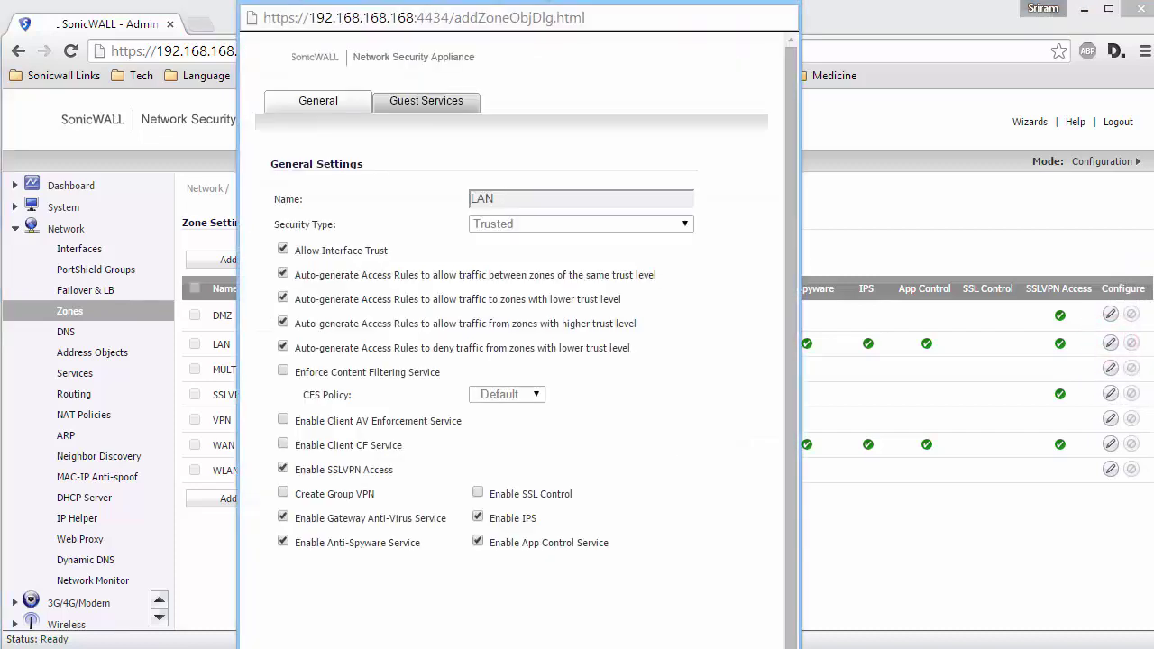
{"action": "left_click", "coordinate": [283, 371]}
{"action": "key", "text": "Return"}
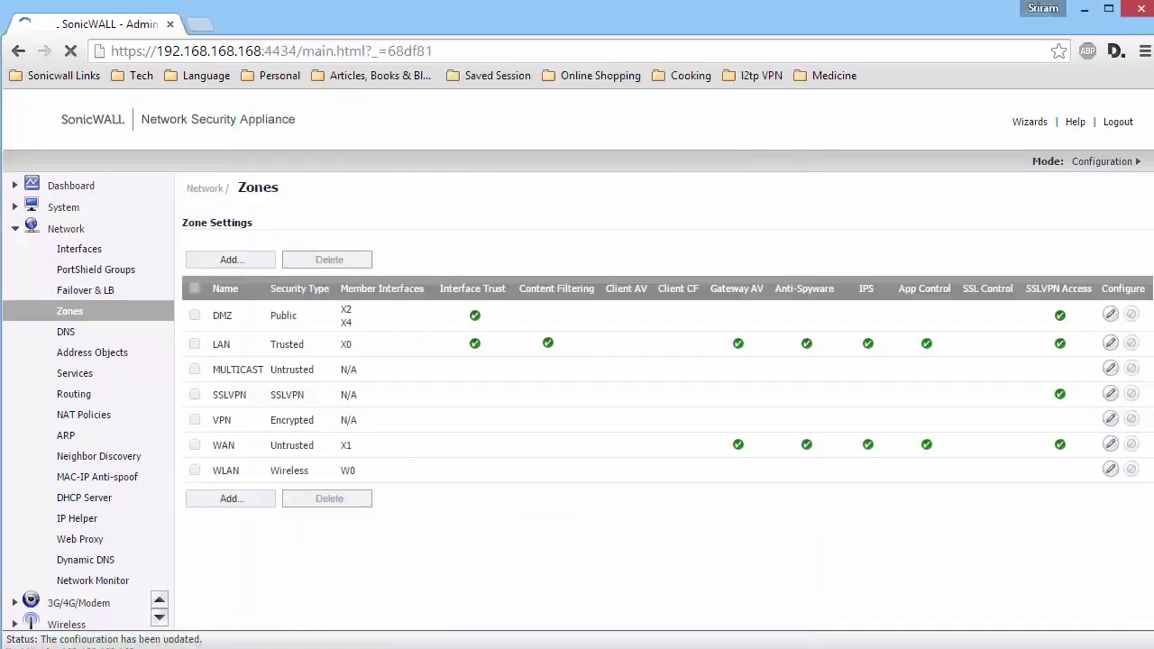
- Enforce the Content Filtering Service with the Default CFS policy on the DMZ and WLAN zones, saving each zone
{"action": "left_click", "coordinate": [1109, 314]}
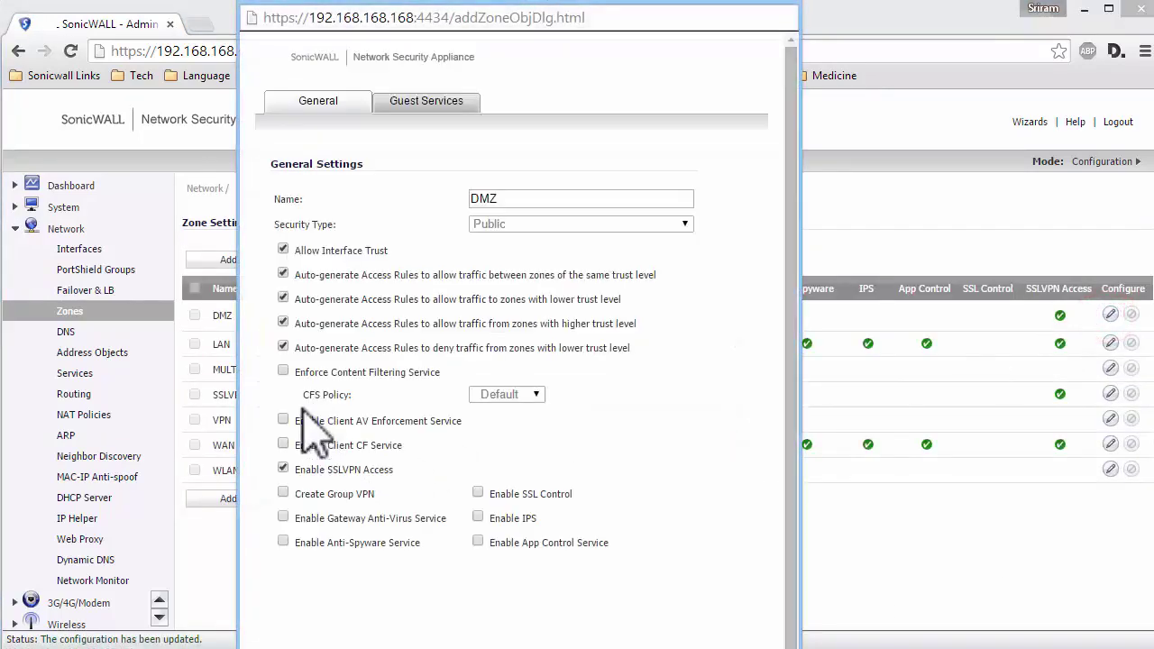
{"action": "left_click", "coordinate": [283, 371]}
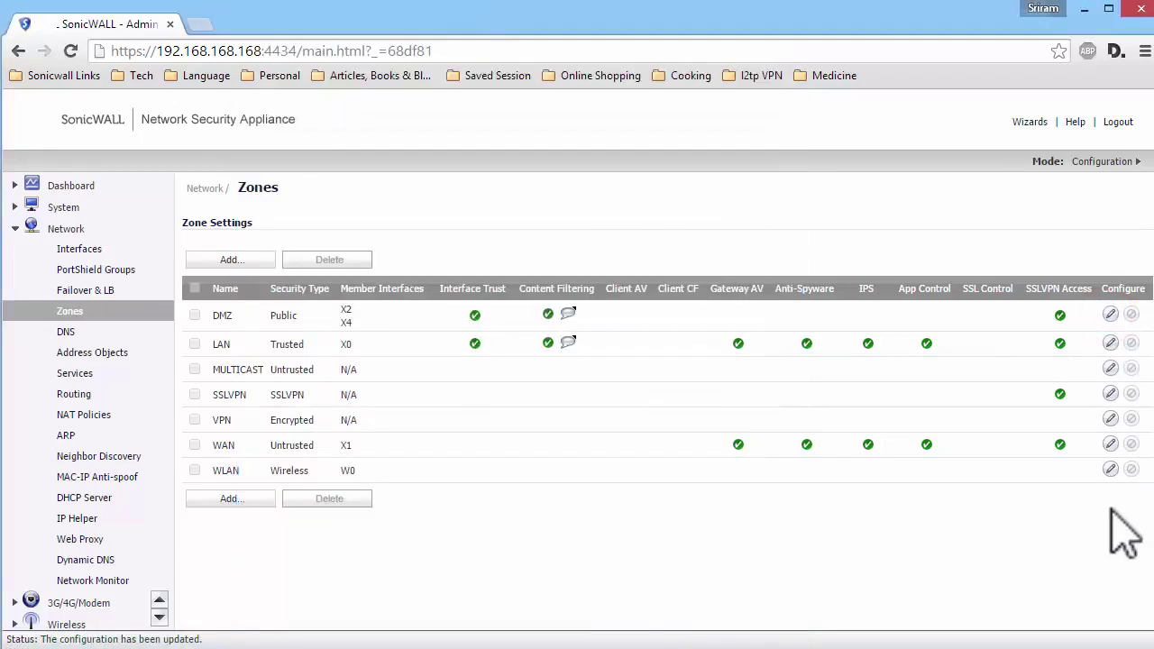
{"action": "left_click", "coordinate": [1109, 468]}
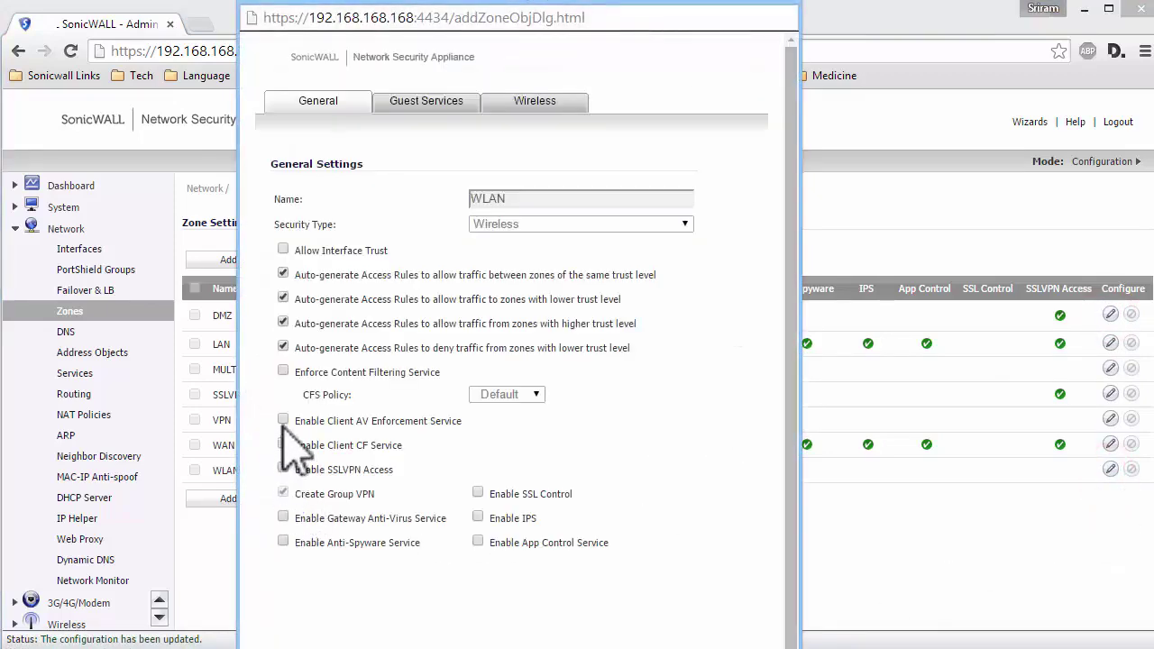
{"action": "left_click", "coordinate": [283, 372]}
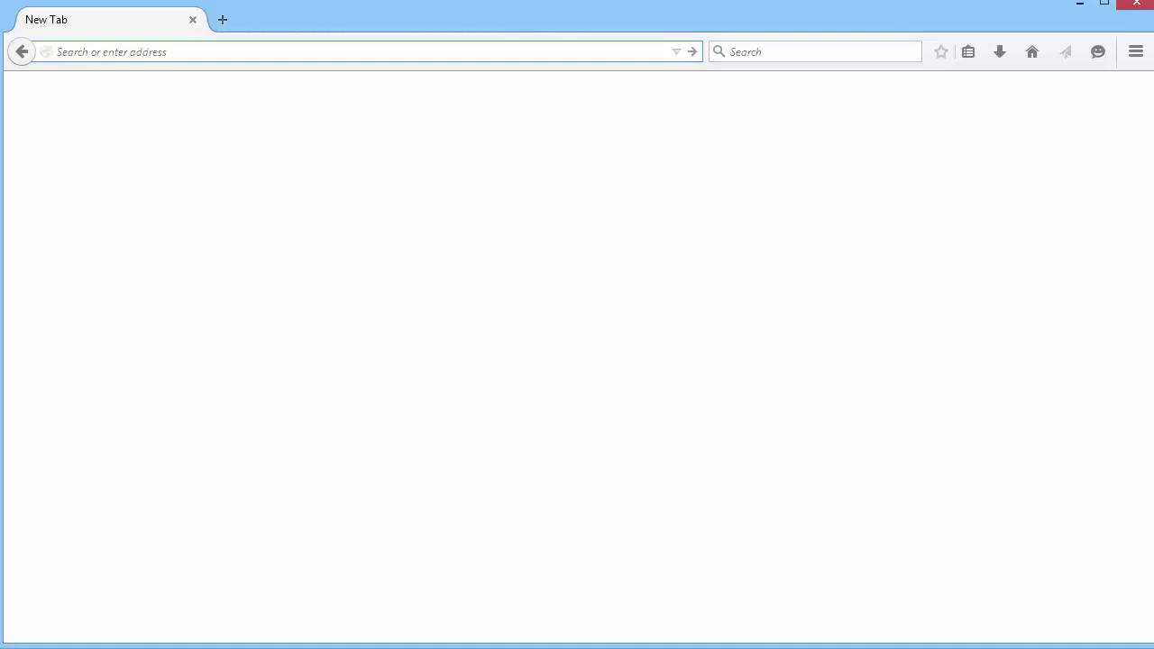
- Switch to Firefox and test category blocking by visiting weaponmasters.com and betfair.com
{"action": "type", "text": "weaponm"}
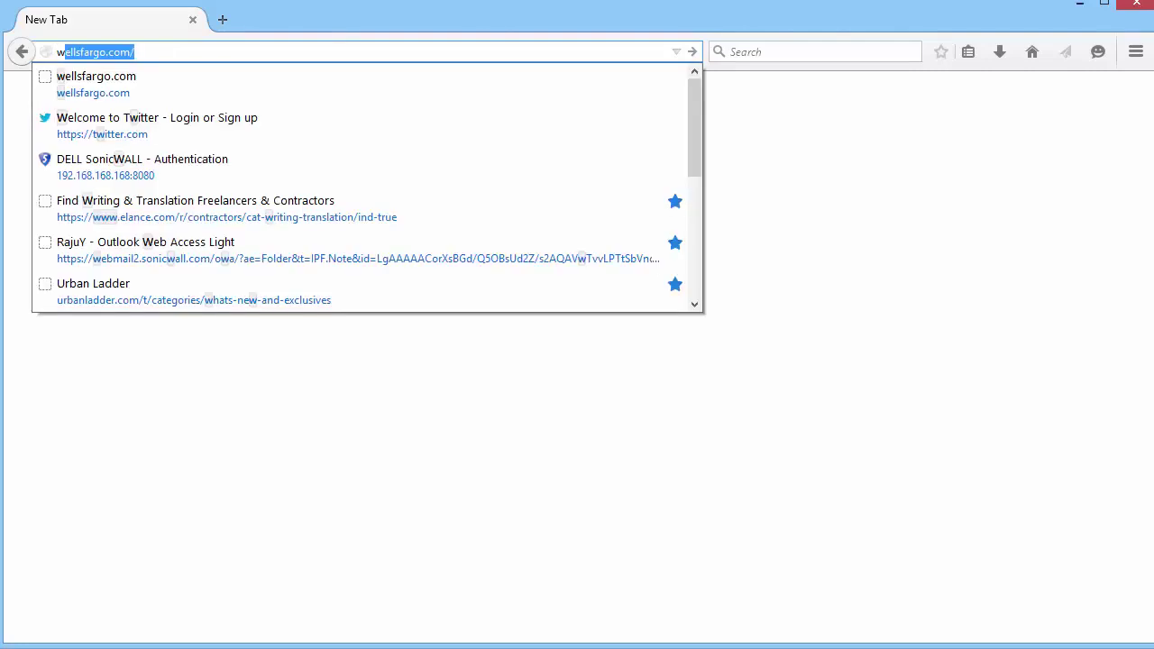
{"action": "type", "text": "asters.com"}
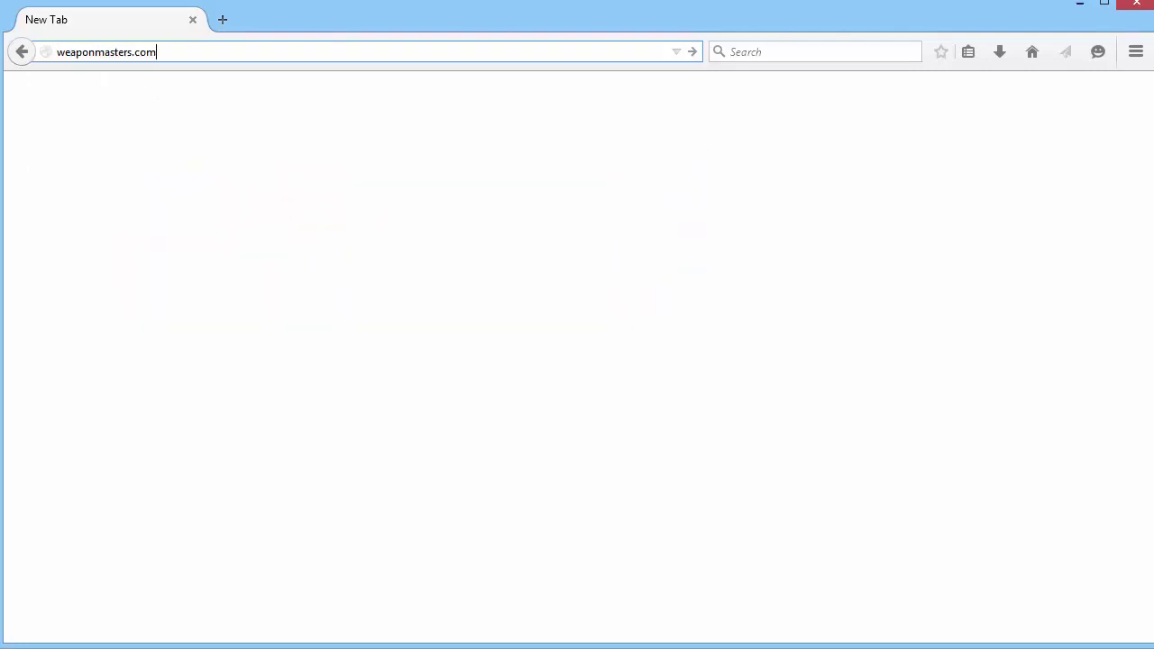
{"action": "key", "text": "Return"}
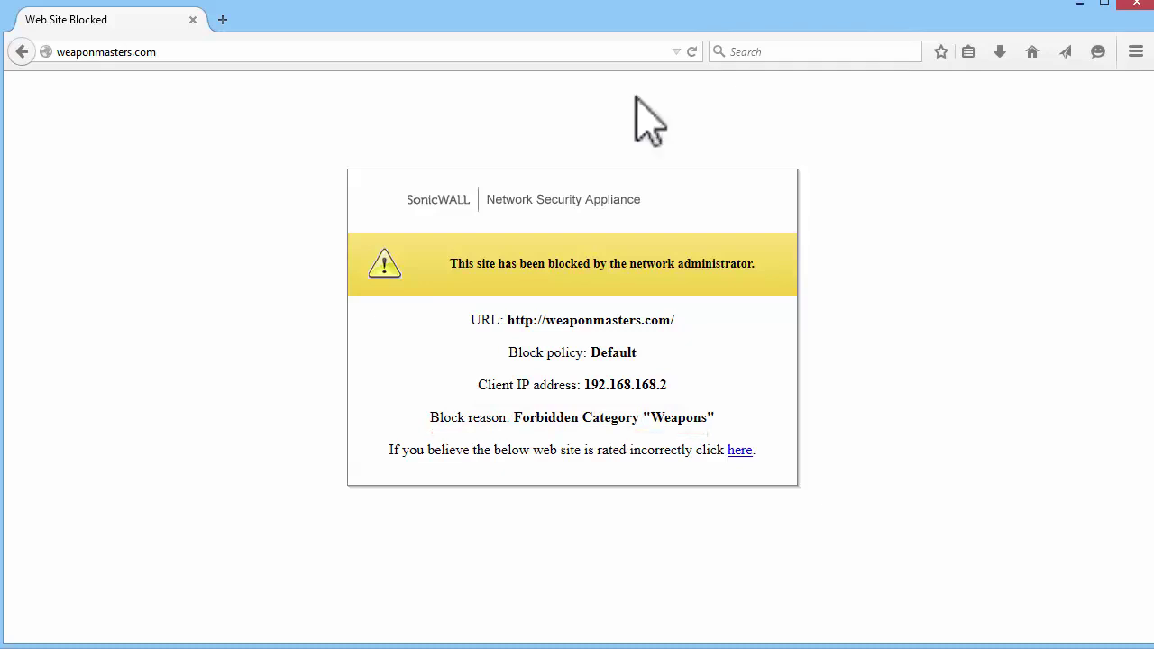
{"action": "left_click", "coordinate": [58, 50]}
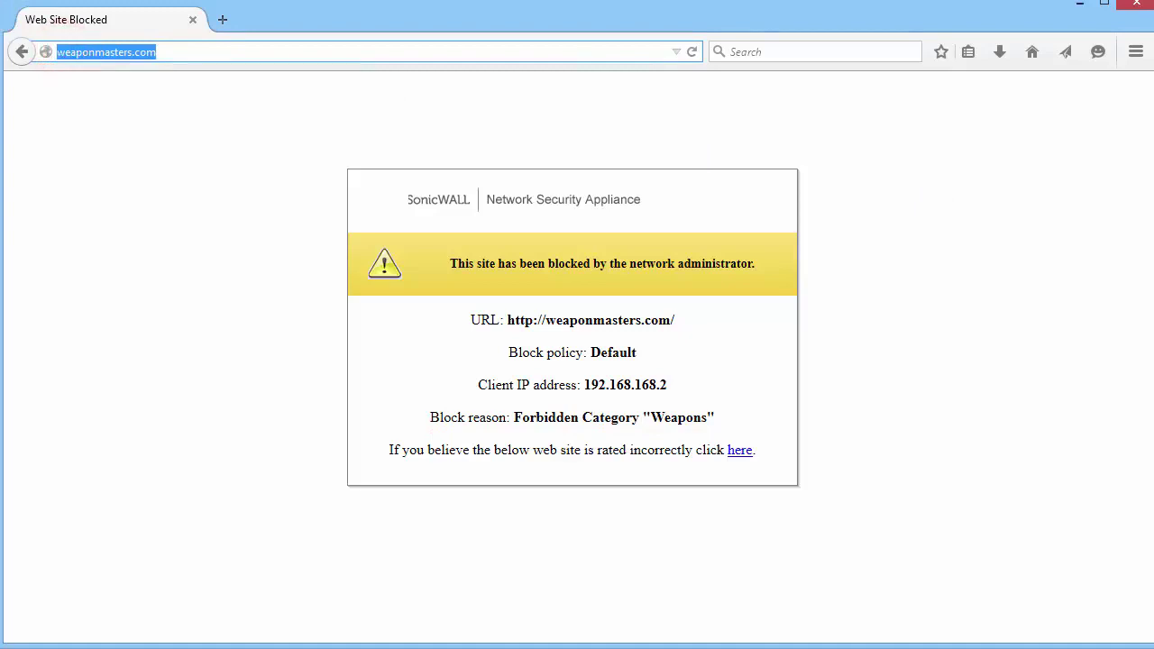
{"action": "type", "text": "betfair.com"}
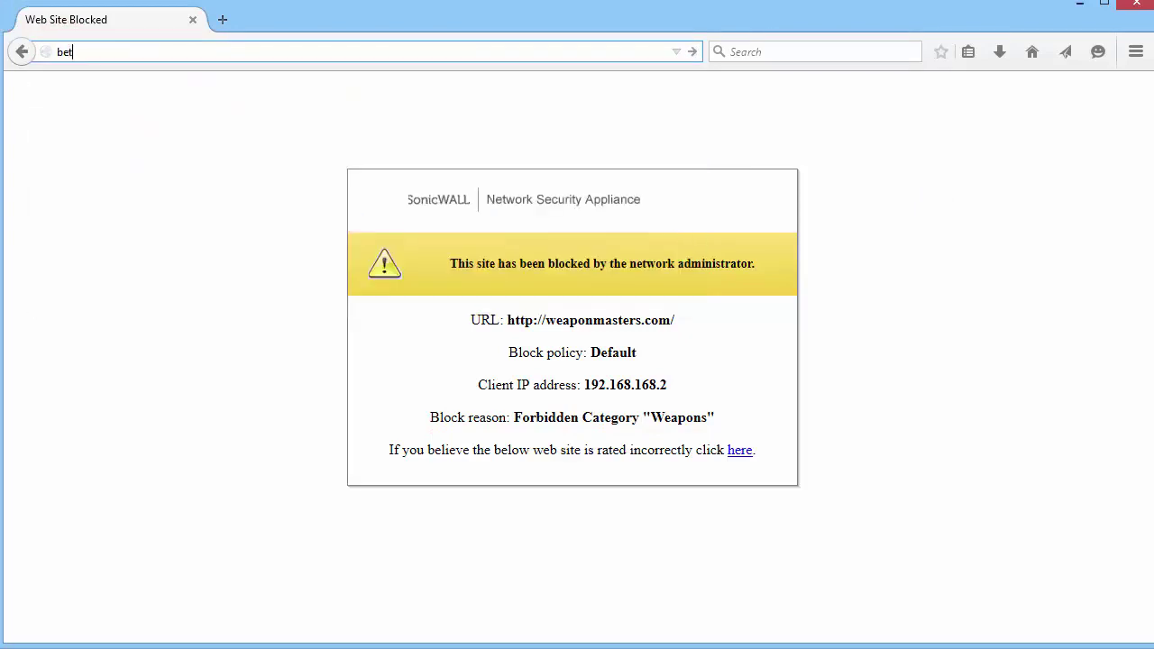
{"action": "key", "text": "Return"}
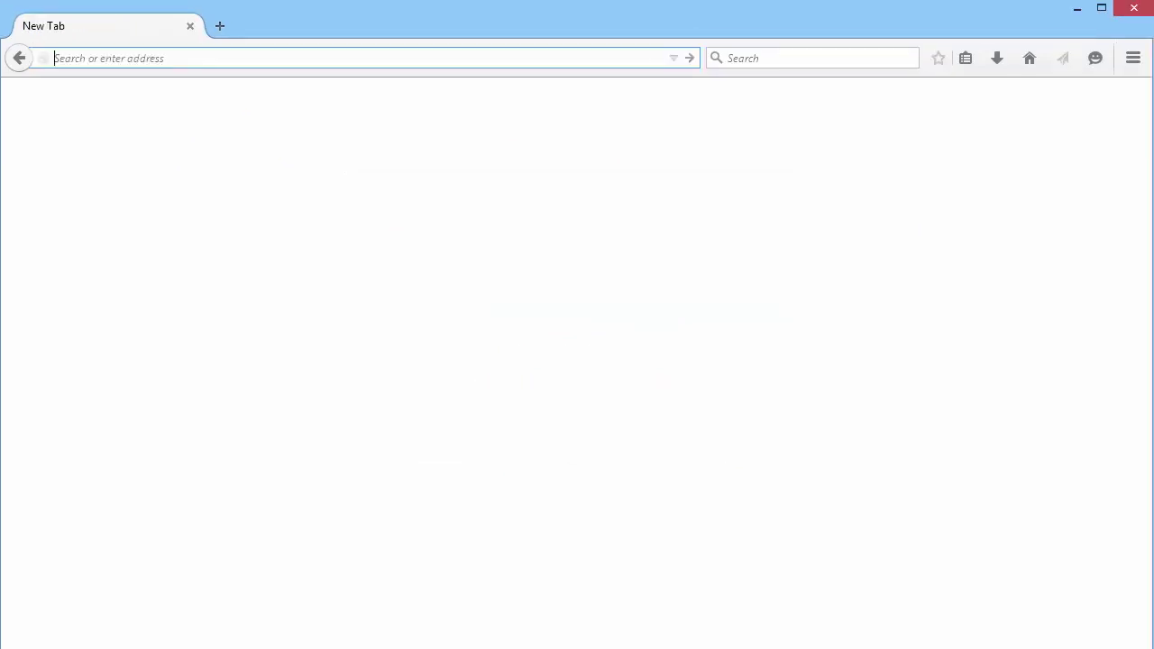
{"action": "type", "text": "https://f"}
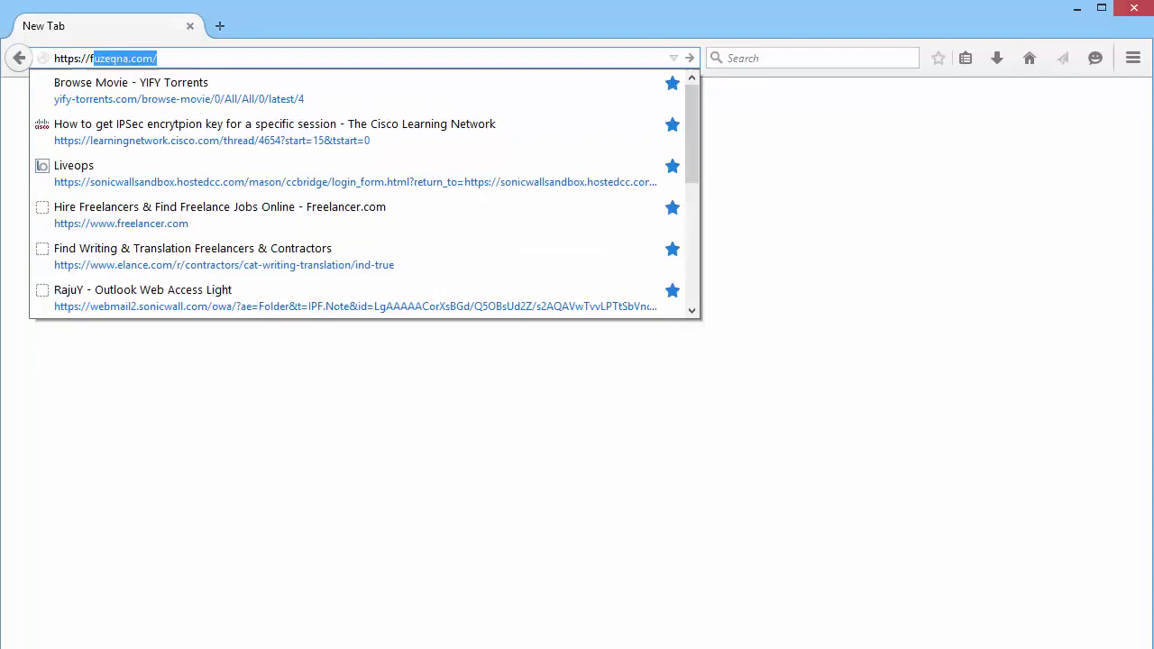
{"action": "type", "text": "acebook.com"}
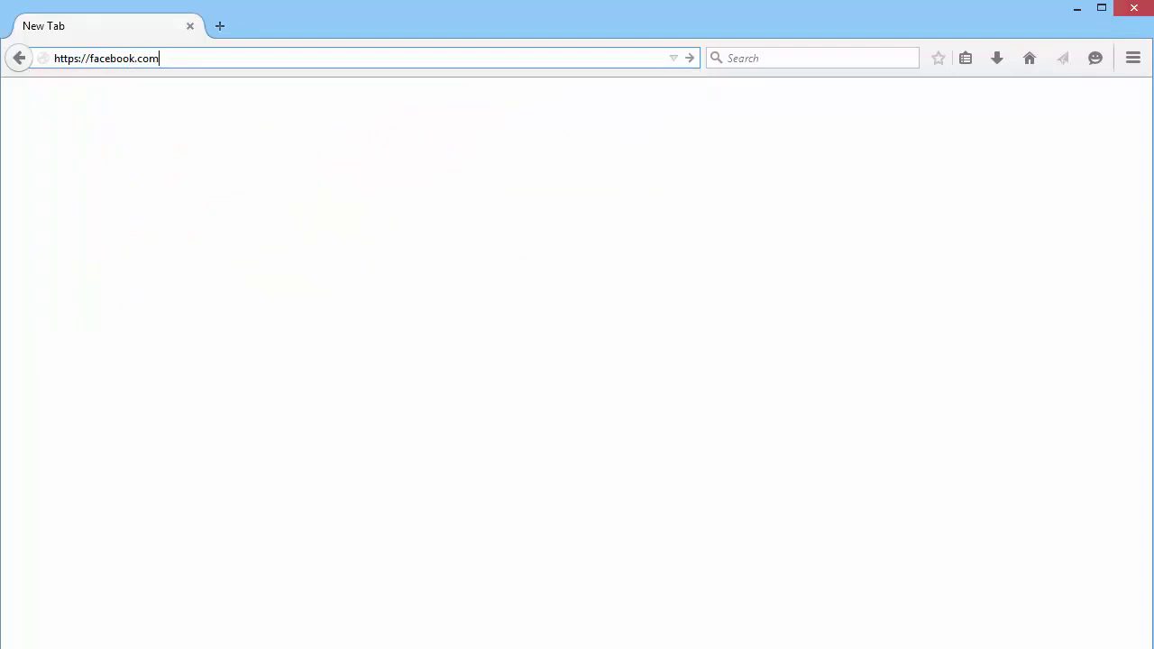
{"action": "key", "text": "Return"}
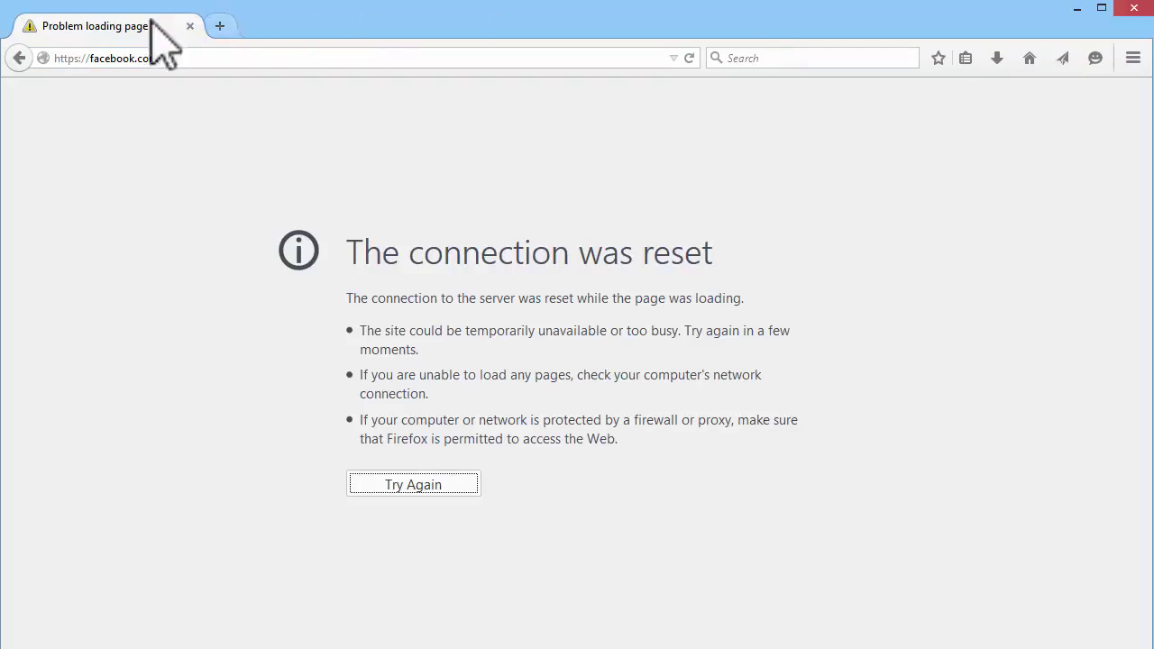
{"action": "left_click", "coordinate": [127, 56]}
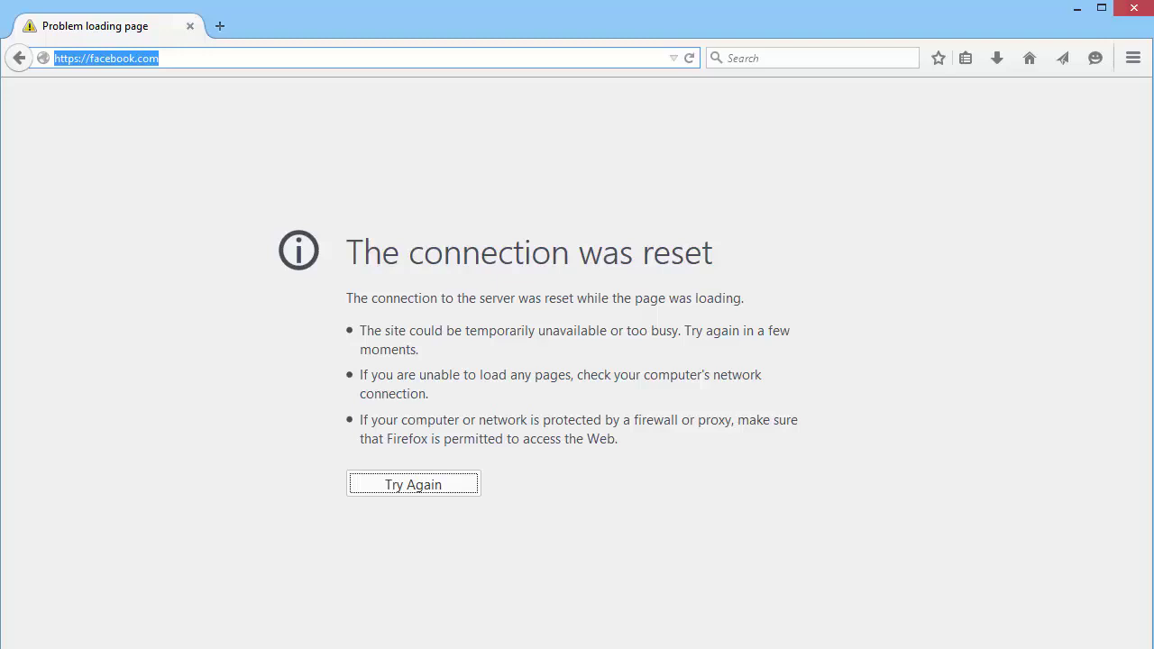
{"action": "type", "text": "mail.google.com/"}
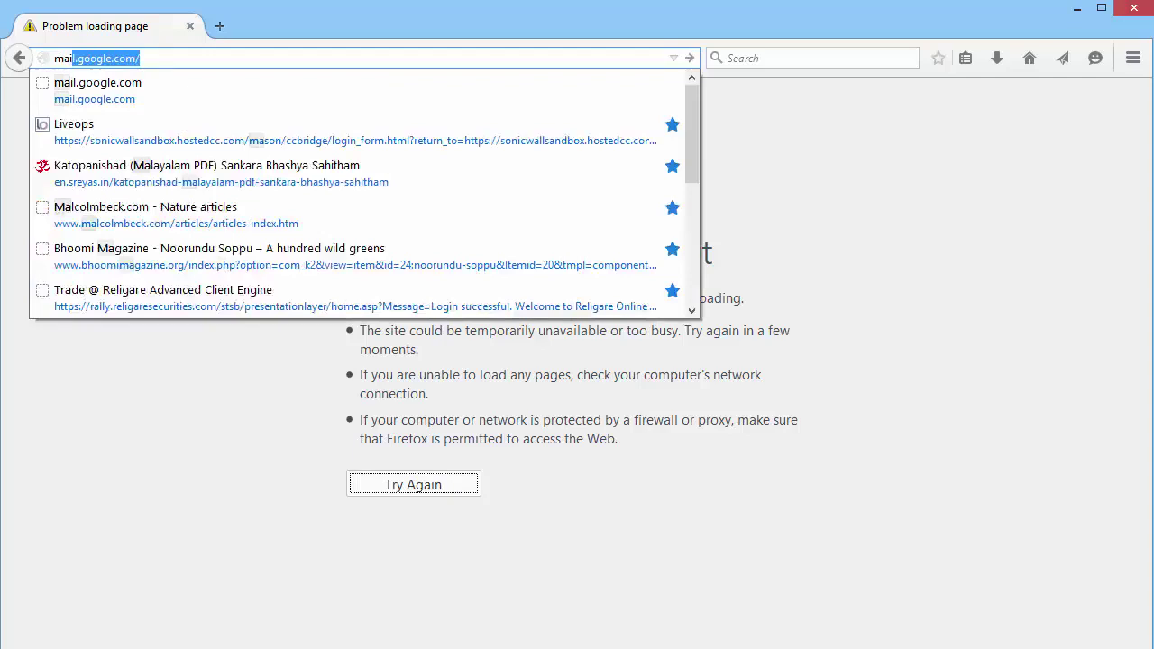
{"action": "key", "text": "Return"}
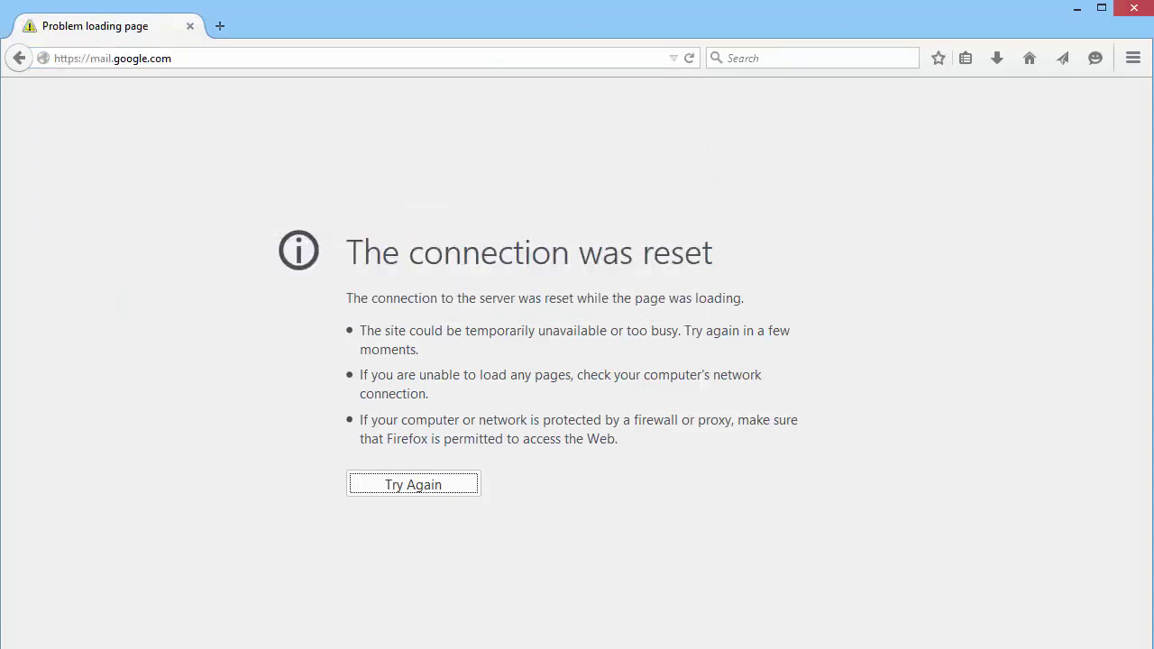
- Test access to twitter.com and Yahoo Mail in the same browser tab
{"action": "left_click", "coordinate": [206, 56]}
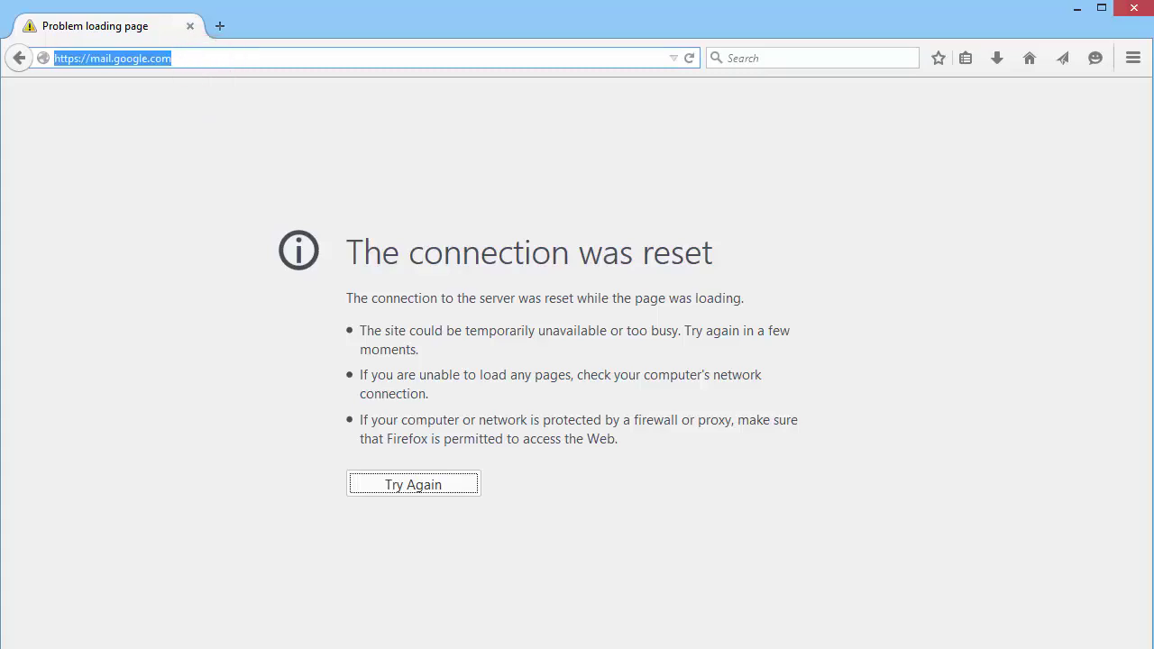
{"action": "type", "text": "twitter"}
{"action": "key", "text": "Return"}
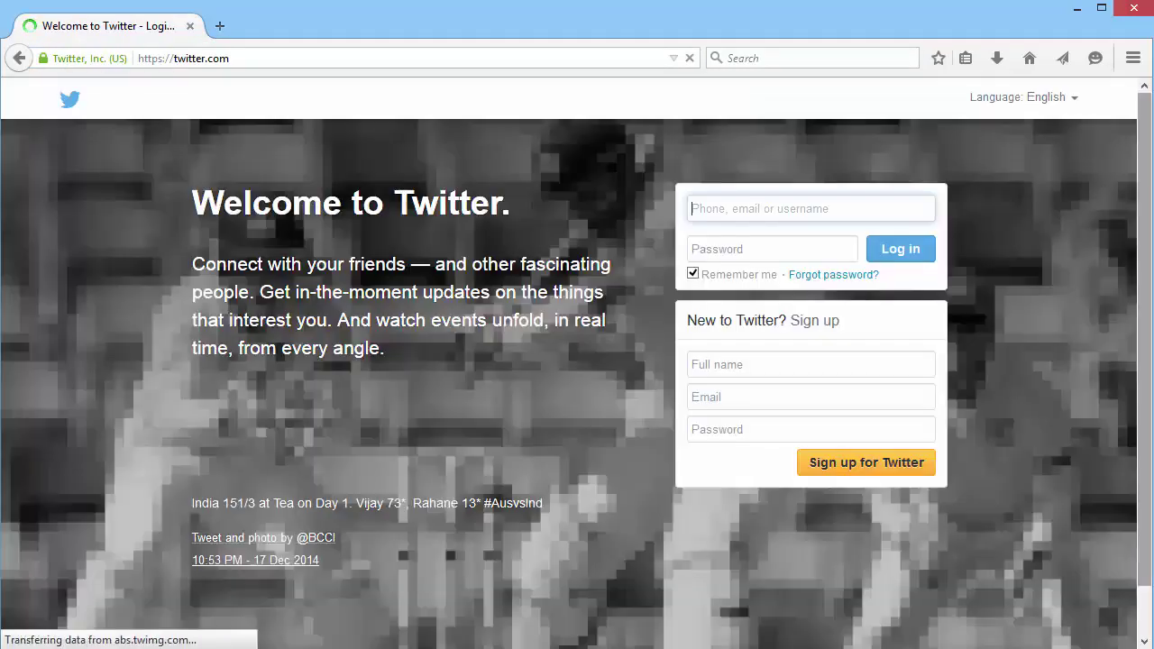
{"action": "left_click", "coordinate": [232, 57]}
{"action": "type", "text": "mail.ya"}
{"action": "key", "text": "Return"}
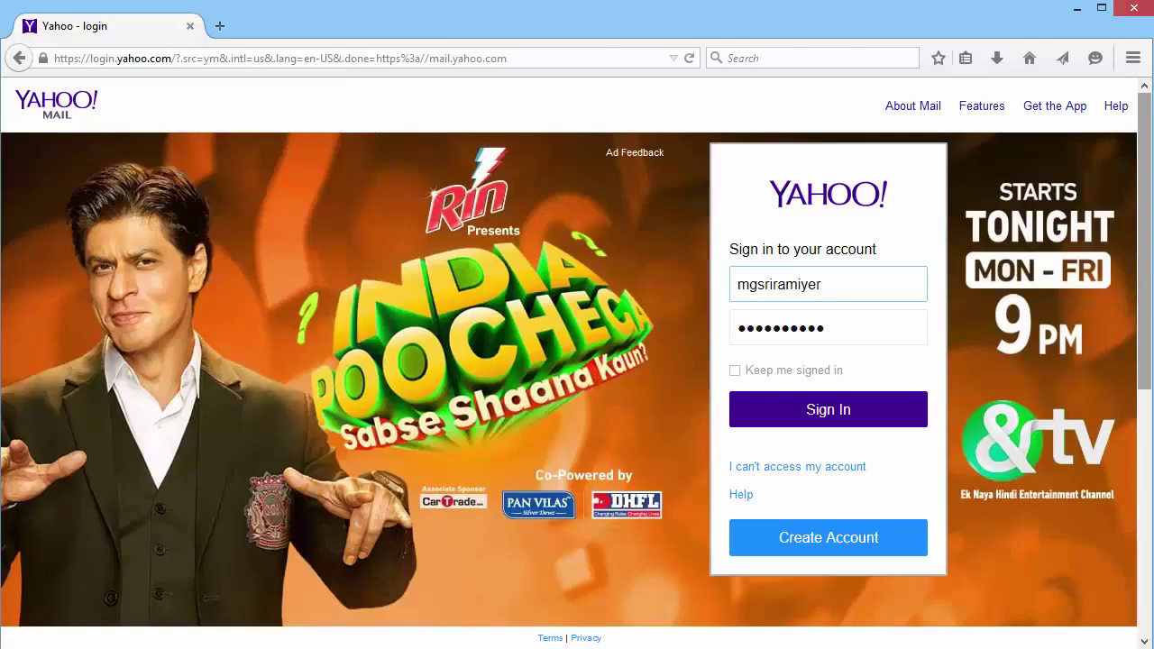
- Visit bing.com to test the forbidden domain entry of the custom list
{"action": "key", "text": "ctrl+l"}
{"action": "type", "text": "bing.com"}
{"action": "key", "text": "Return"}
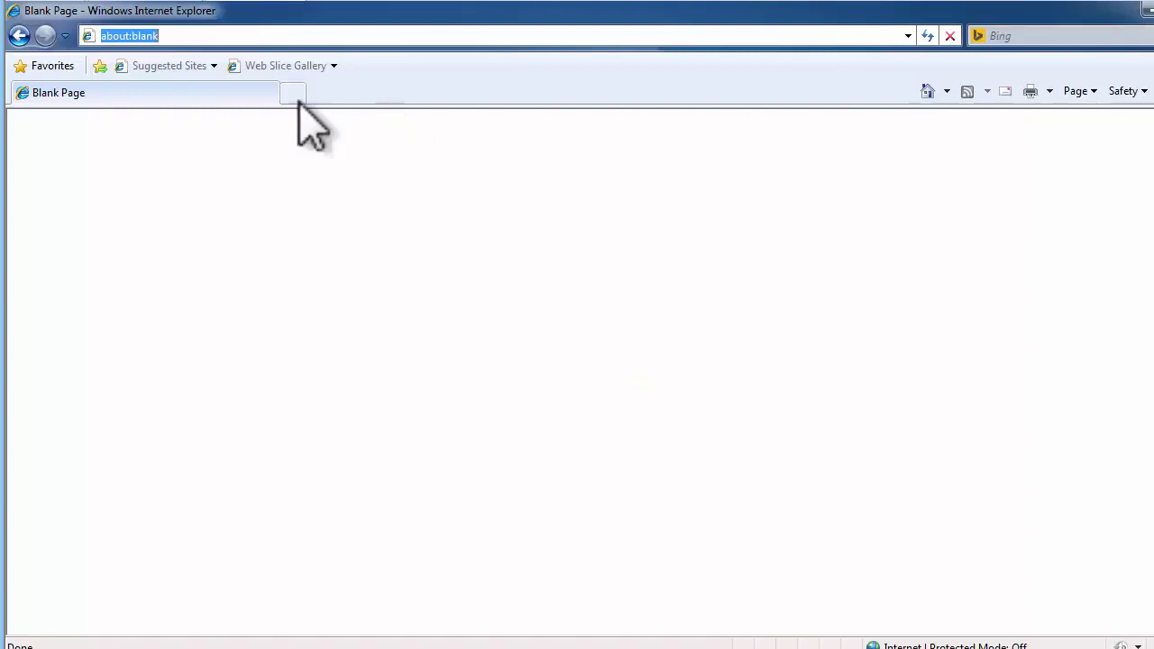
- Switch to Internet Explorer and test the CFS exclusion by visiting facebook.com, mail.google.com and bing.com
{"action": "left_click", "coordinate": [214, 34]}
{"action": "left_click", "coordinate": [215, 34]}
{"action": "type", "text": "facebook.com"}
{"action": "key", "text": "Return"}
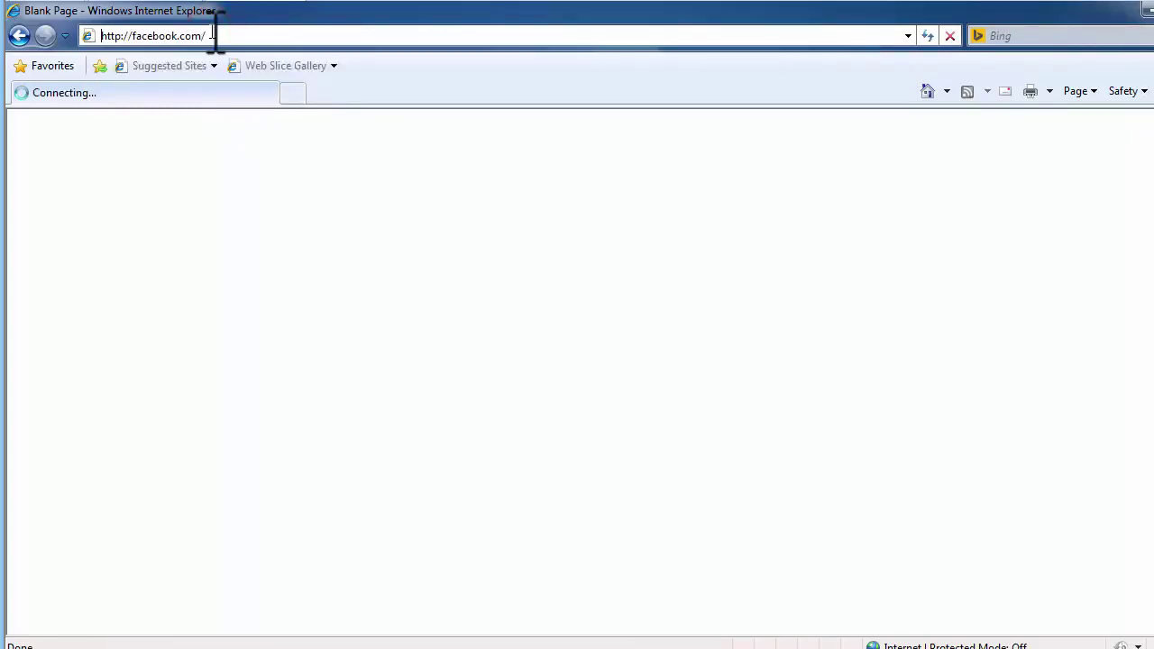
{"action": "left_click", "coordinate": [287, 35]}
{"action": "type", "text": "mail.google.com"}
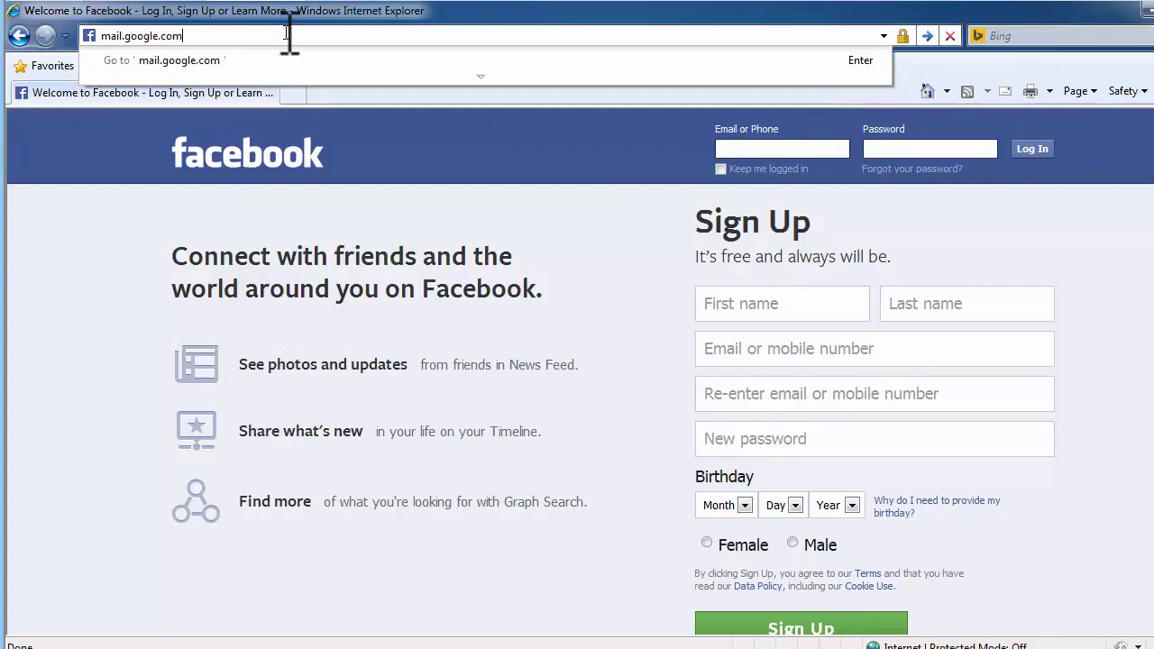
{"action": "key", "text": "Return"}
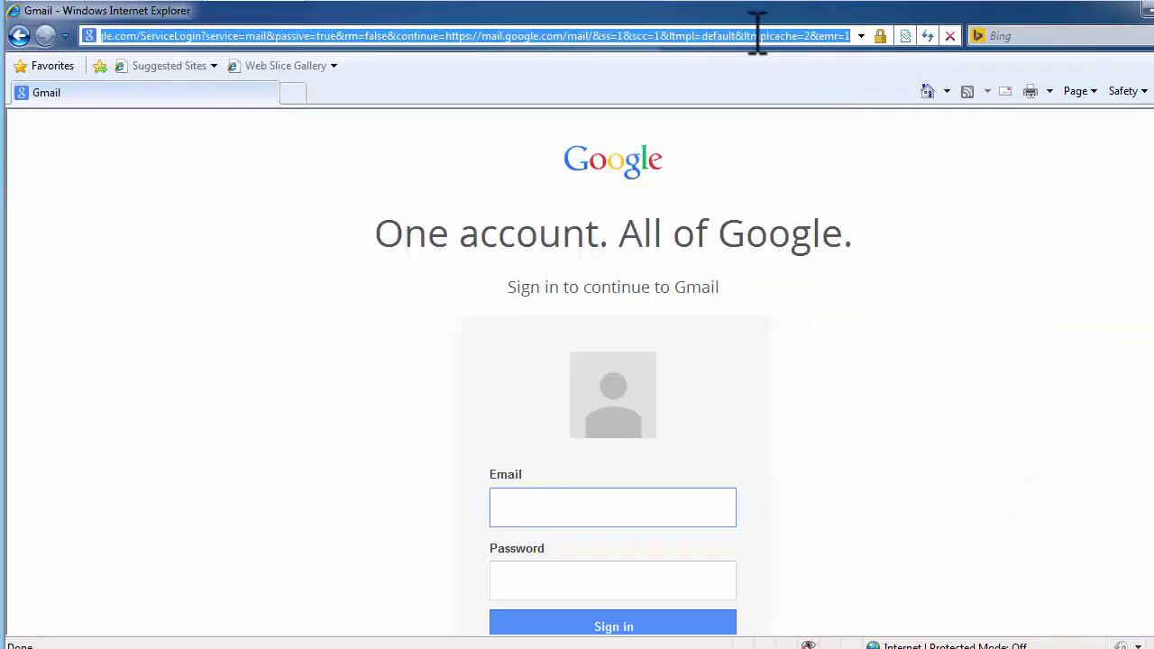
{"action": "type", "text": "bing.com"}
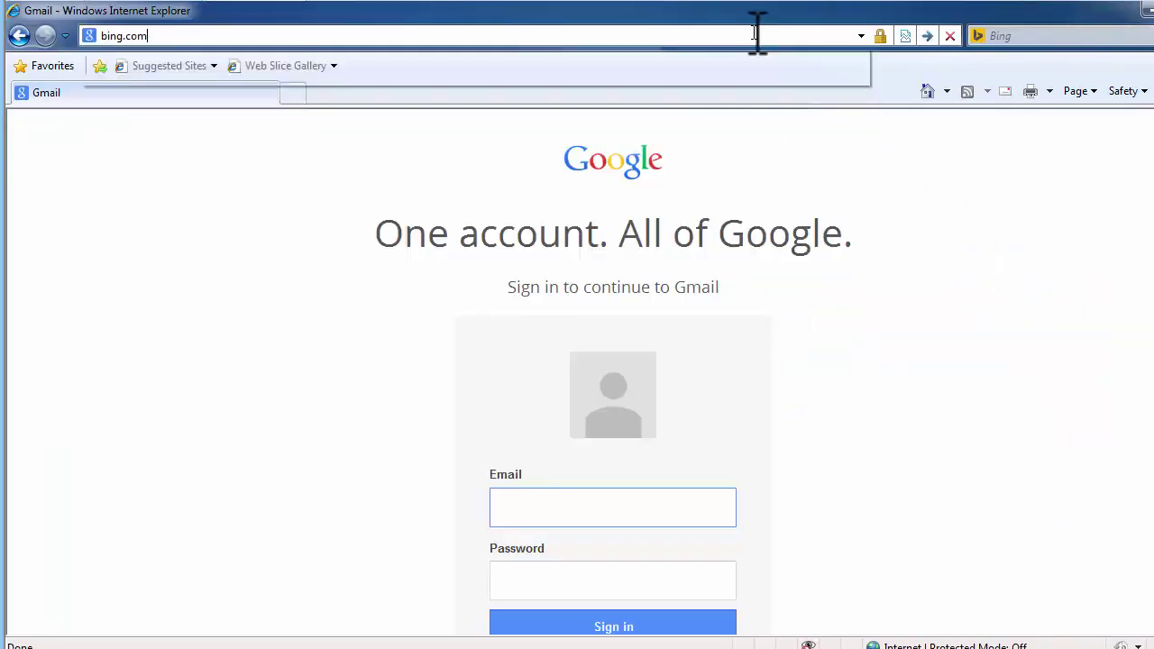
{"action": "key", "text": "Return"}
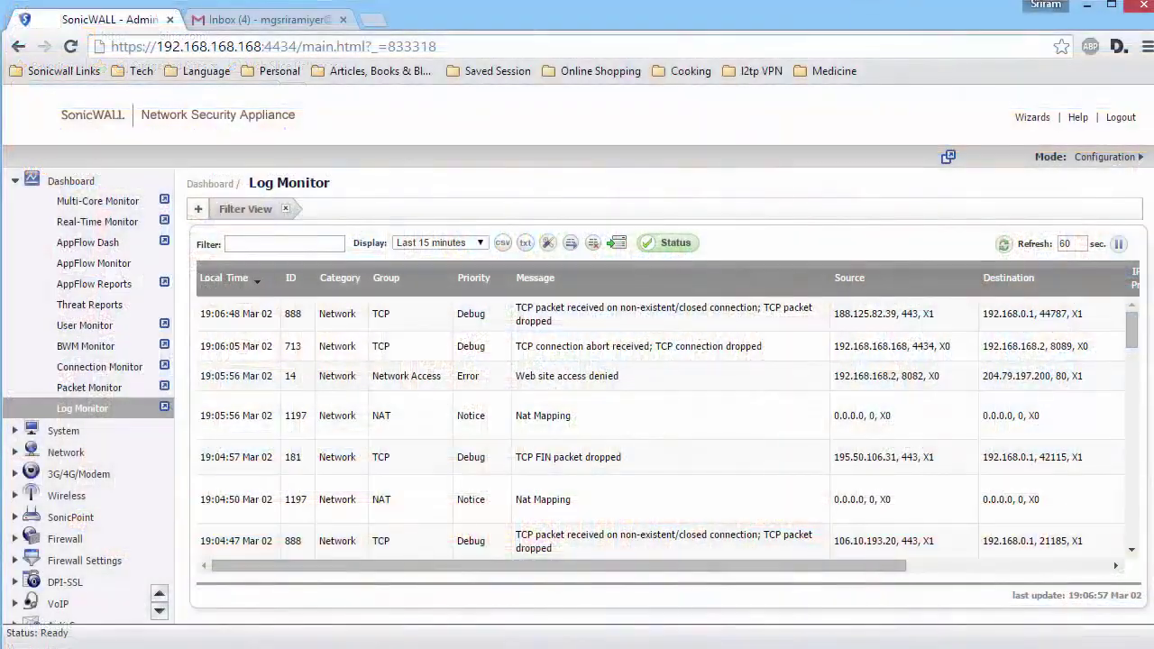
- In the SonicWALL Log Monitor, filter the entries by the Network Access group and examine the Notes of the denied websites
{"action": "left_click_drag", "start_coordinate": [438, 378], "coordinate": [263, 209]}
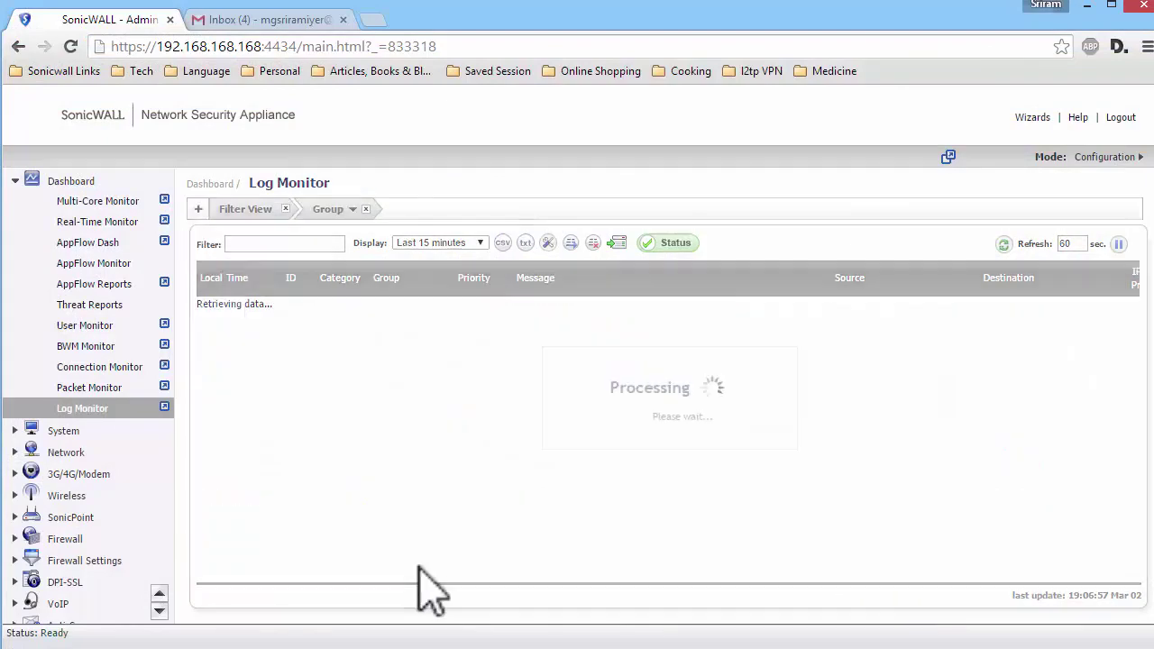
{"action": "left_click_drag", "start_coordinate": [420, 566], "coordinate": [712, 584]}
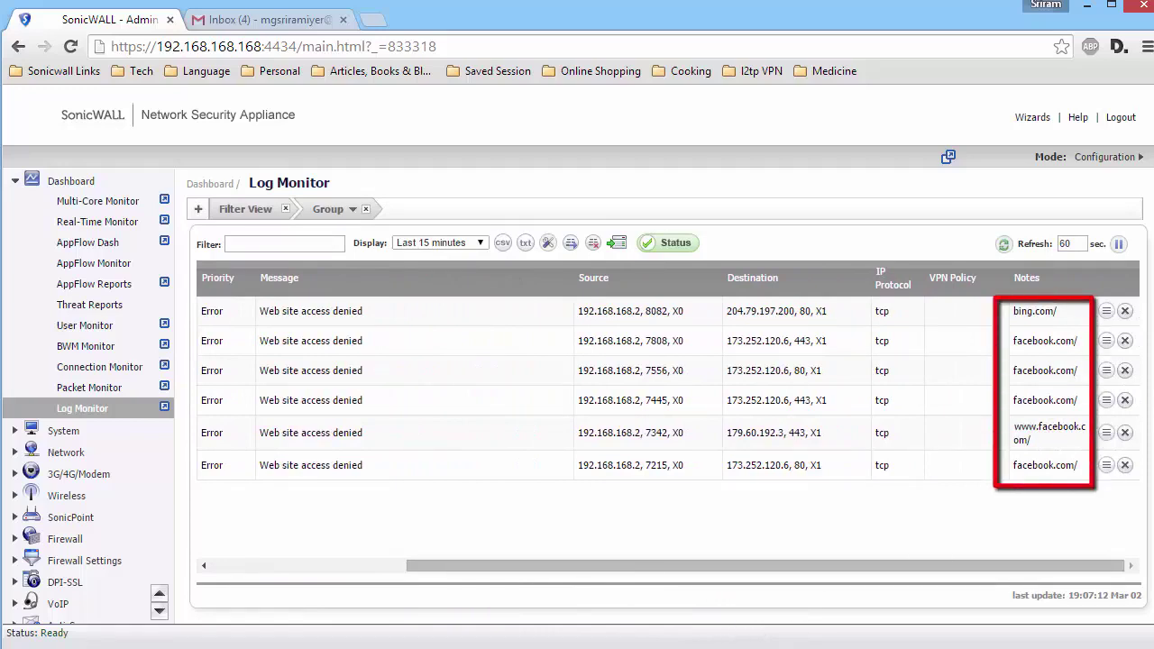